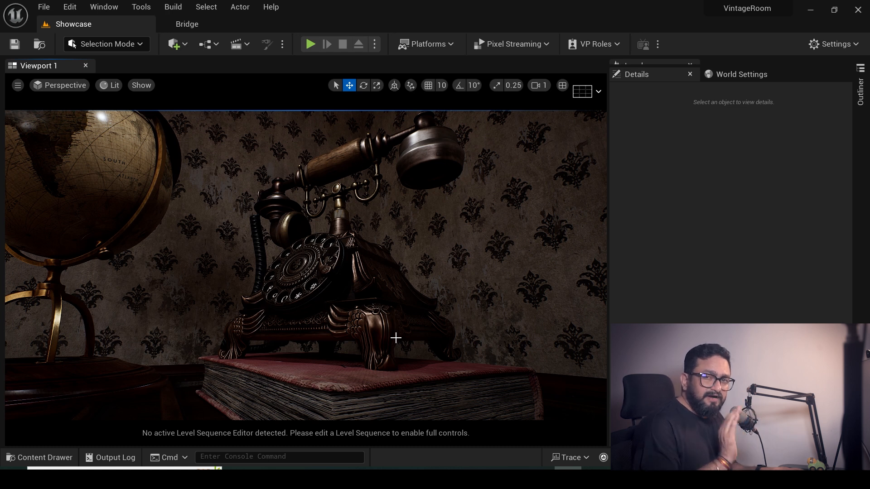
Step: Examine the vintage room scene around the desk, with its telephone, globe, lamp and light actors
key("d")
right_click_drag(382, 285, 351, 297)
key("s")
key("s")
key("d")
key("s")
key("w")
key("s")
key("s")
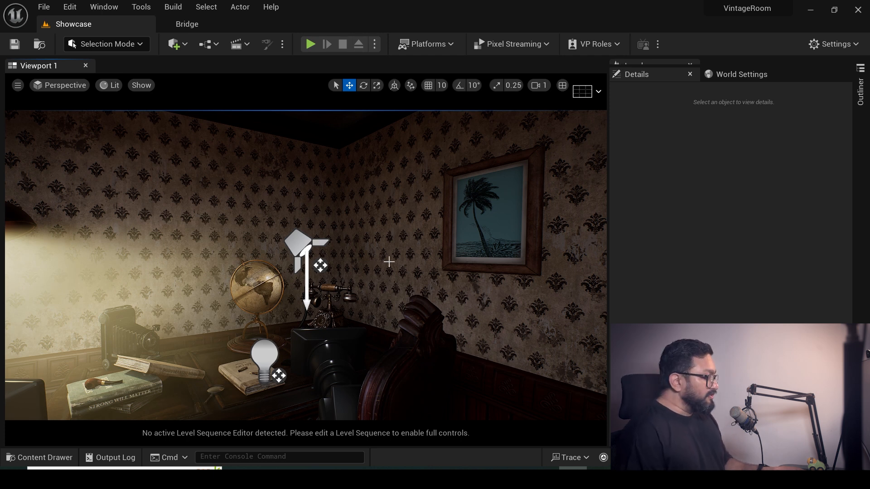
mouse_move(356, 272)
left_mouse_down("alt")
mouse_move(355, 254)
mouse_move(357, 273)
left_mouse_up("alt")
right_click_drag(361, 271, 333, 286, "alt")
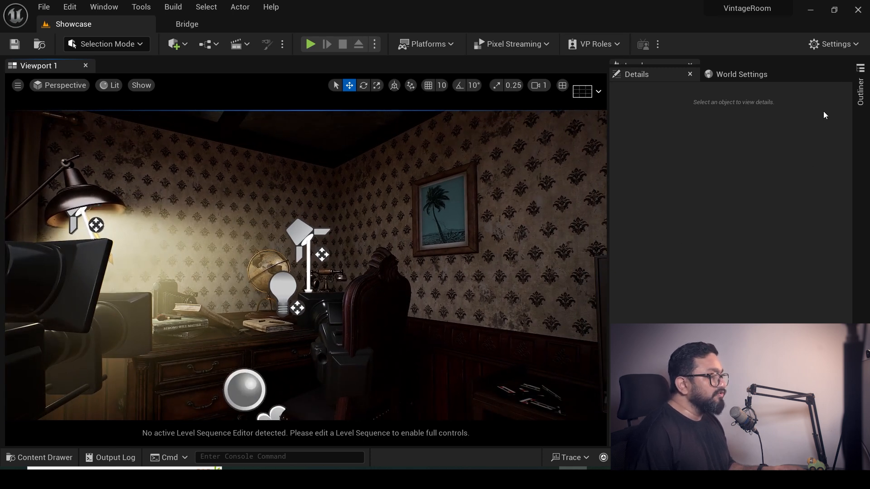
Step: Open the project settings and search for "path traci" to check the hardware Path Tracing option
left_click(845, 46)
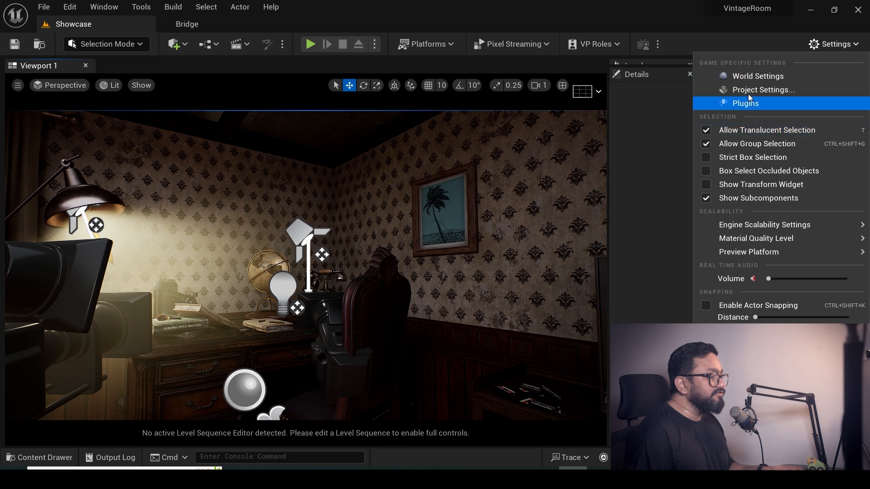
left_click(753, 77)
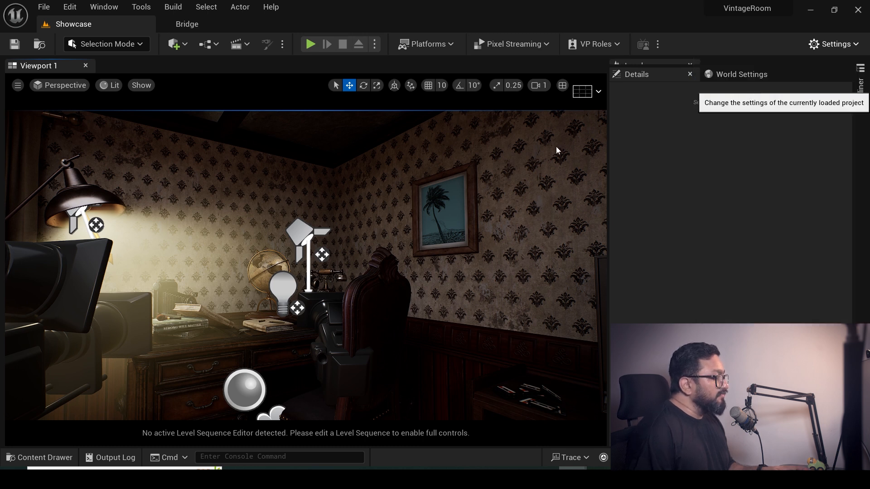
type("path")
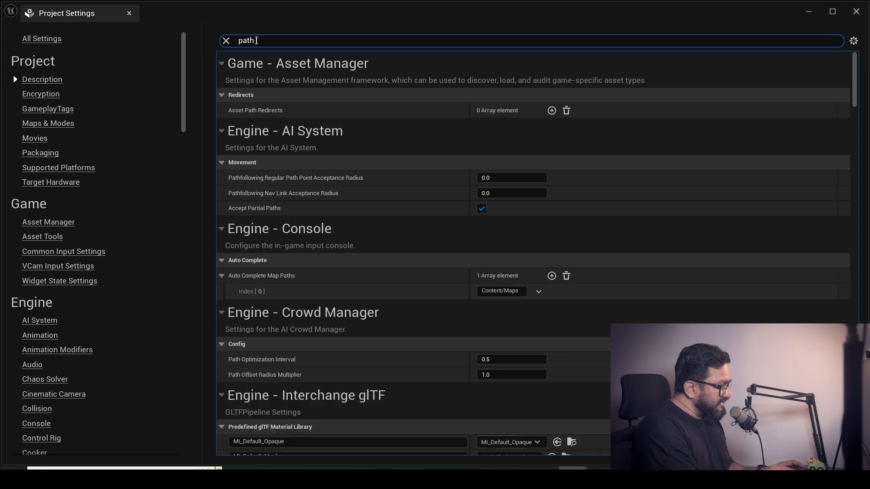
type(" traci")
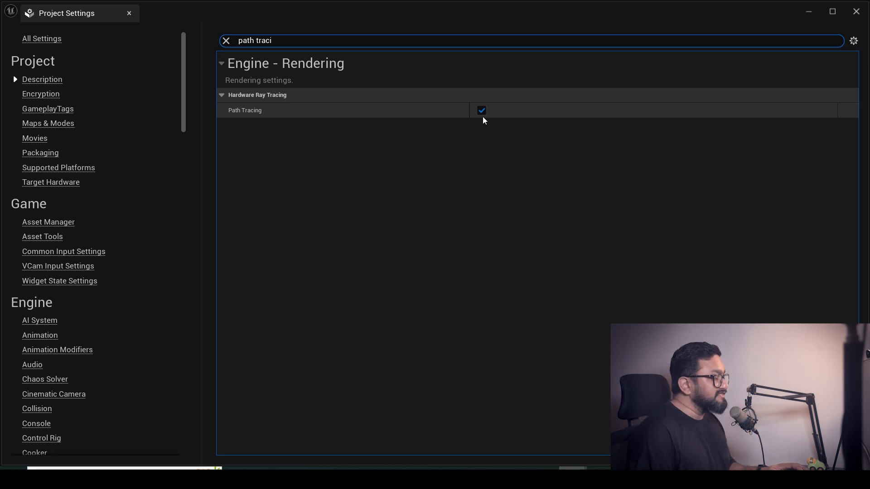
Step: Search the project settings for "ray tracing" to check the hardware ray tracing options
left_click(226, 40)
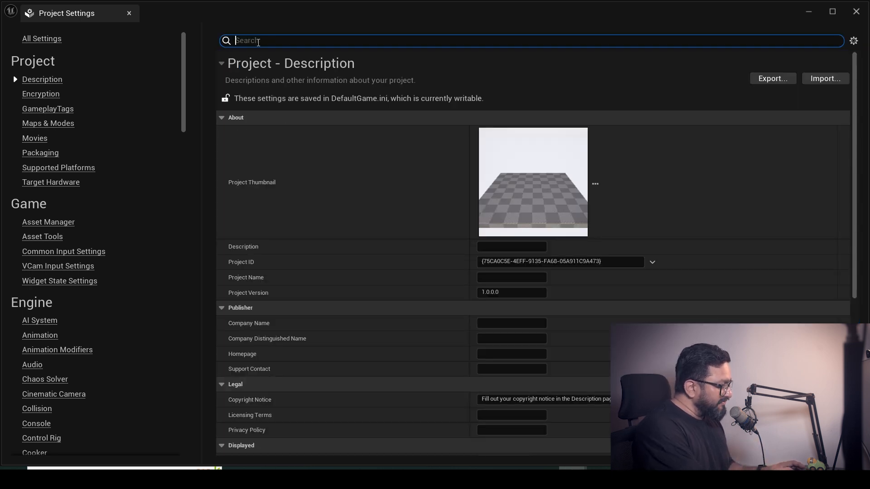
type("ray")
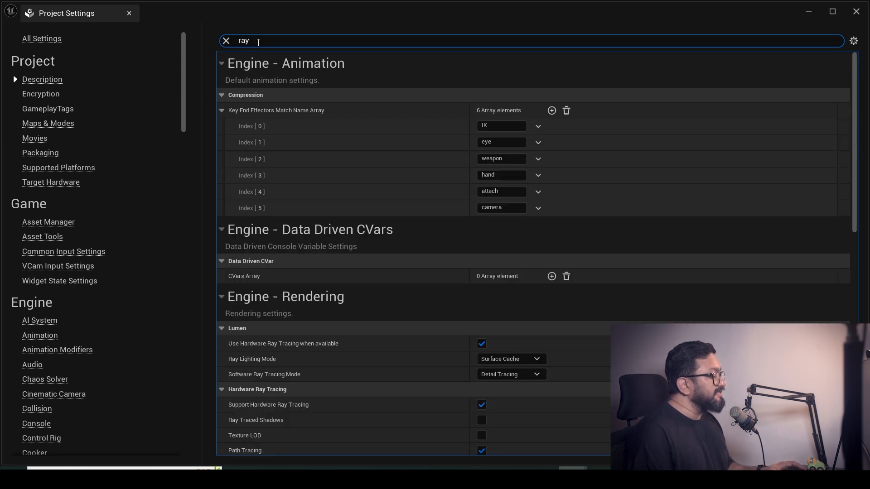
type(" tracing")
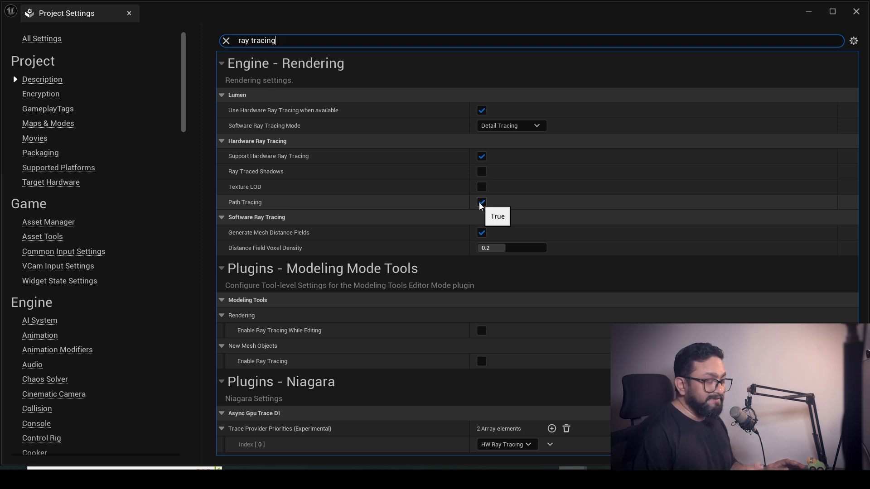
Step: Find the DirectX setting in the project settings, set Default RHI to DirectX 12, and close the project settings
left_click(226, 40)
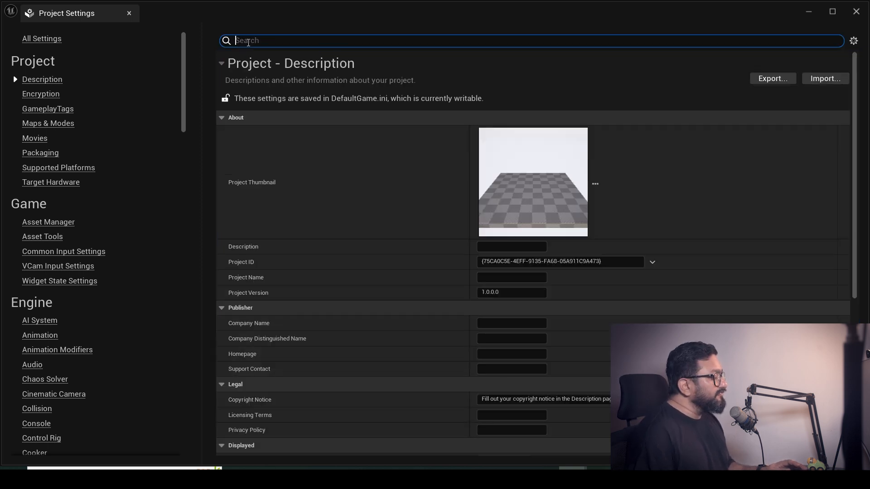
type("di")
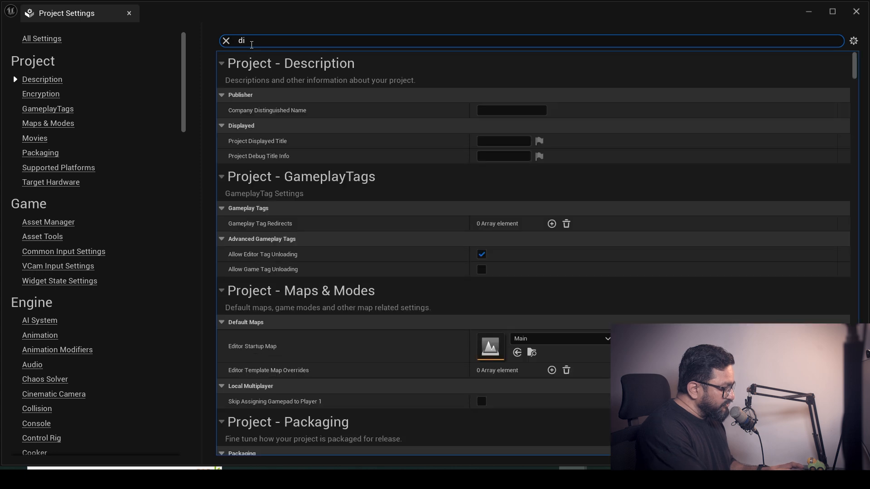
type("rec")
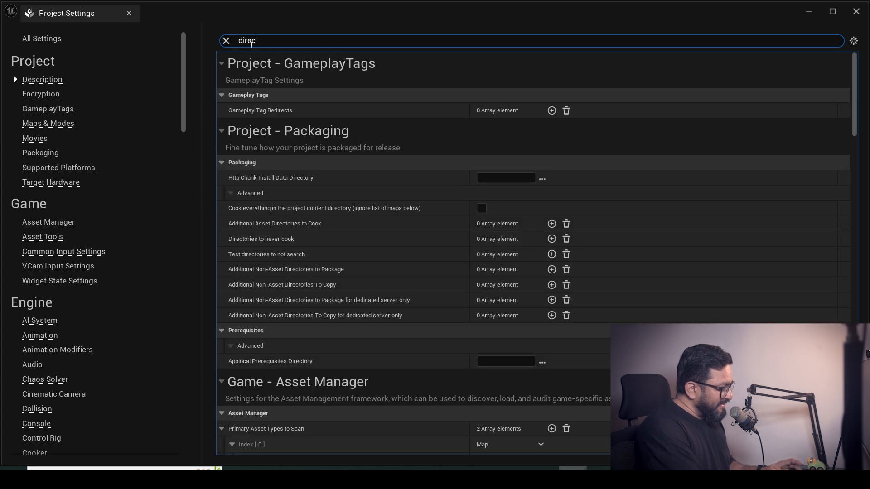
type("tx")
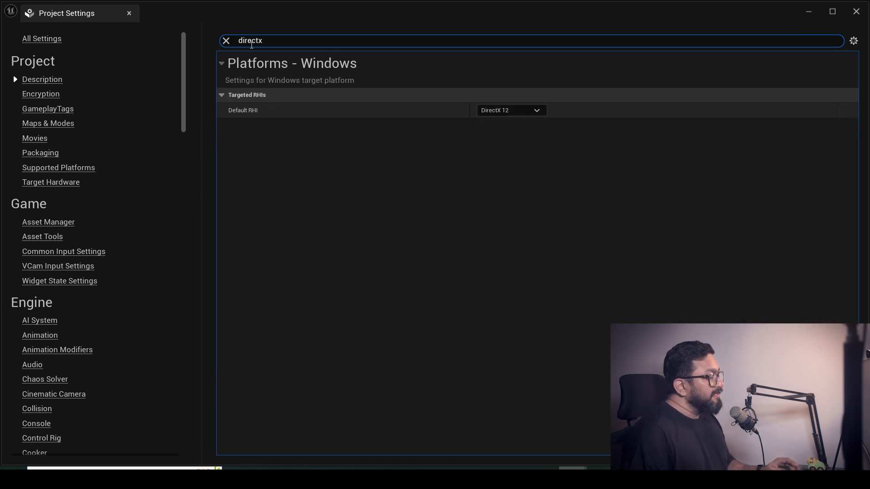
left_click(499, 114)
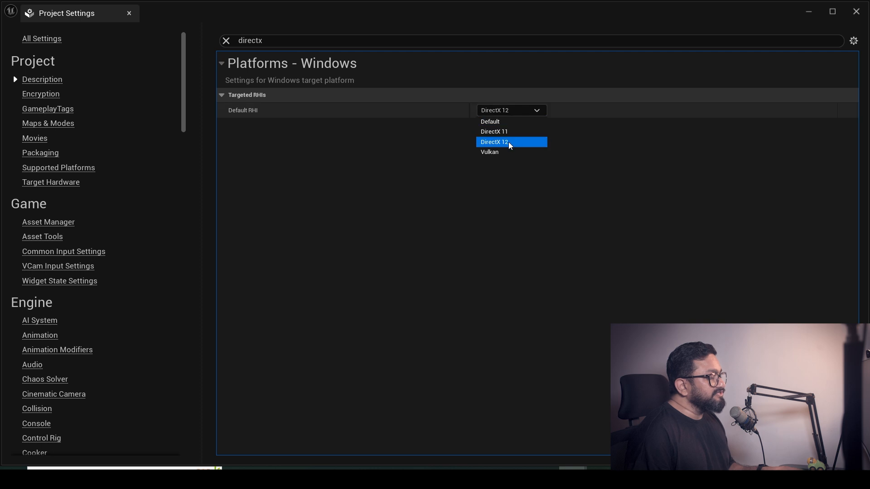
left_click(508, 142)
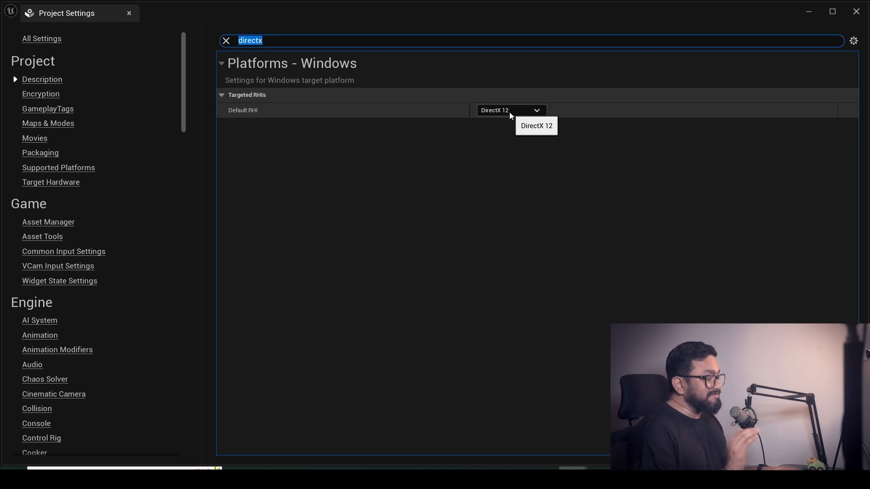
left_click(226, 41)
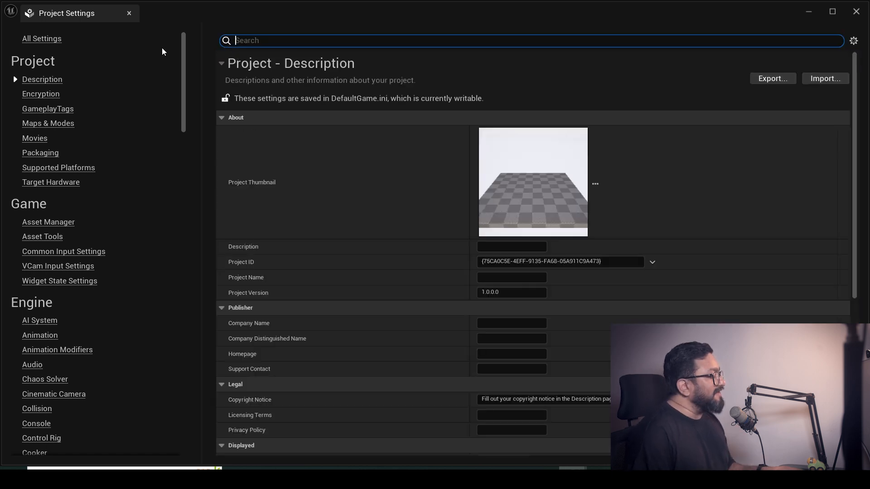
left_click(129, 14)
Step: Show the RenderCamera_Closeup02 view in the Path Tracing view mode and stop piloting the camera
right_click_drag(351, 260, 247, 181)
left_click(68, 86)
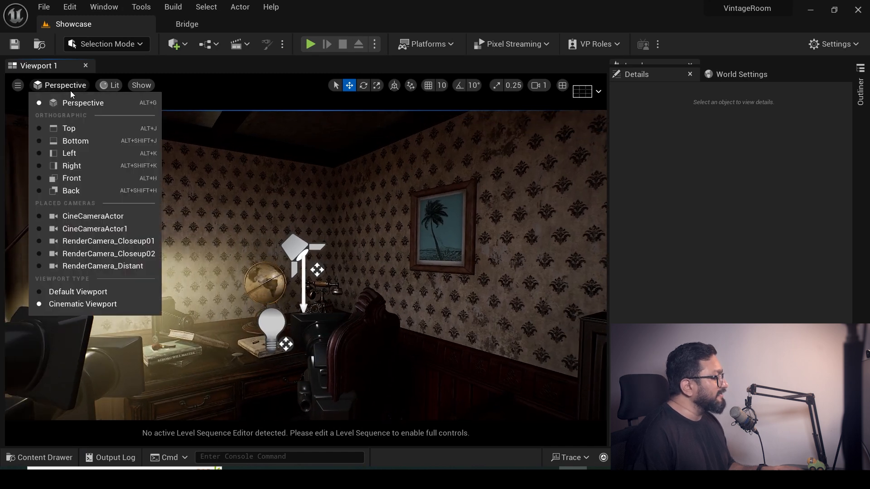
left_click(142, 255)
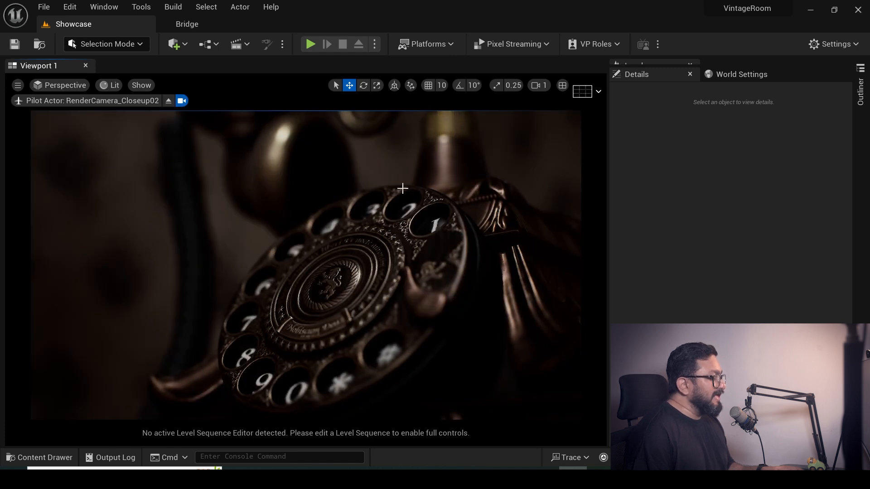
left_click(113, 87)
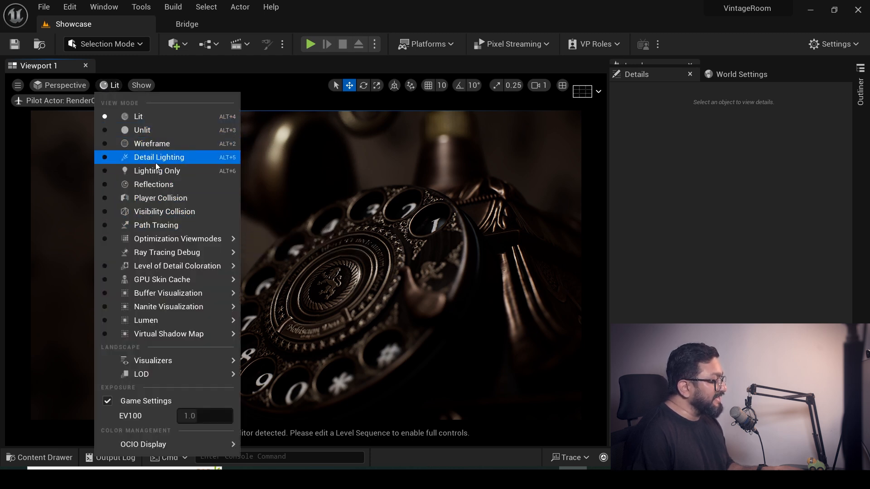
left_click(161, 227)
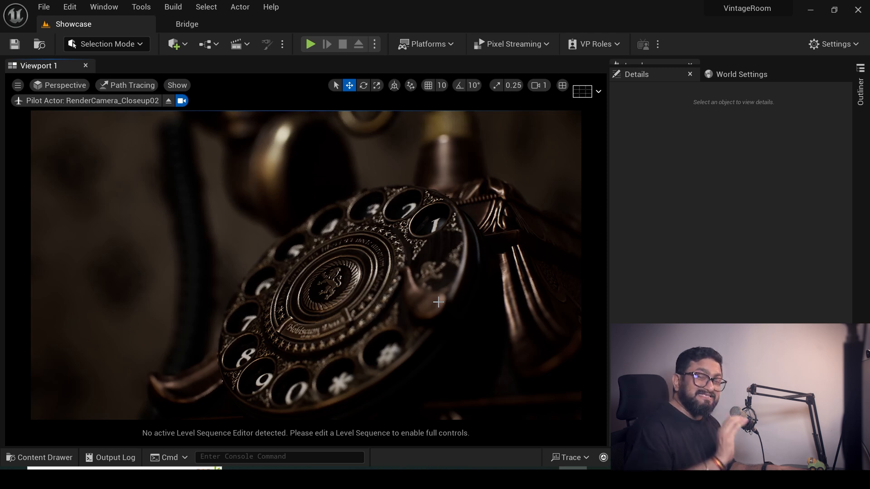
left_click(169, 100)
mouse_move(244, 272)
right_mouse_down()
mouse_move(243, 251)
mouse_move(224, 262)
mouse_move(299, 275)
mouse_move(273, 195)
mouse_move(290, 190)
mouse_move(279, 134)
mouse_move(290, 152)
right_mouse_up()
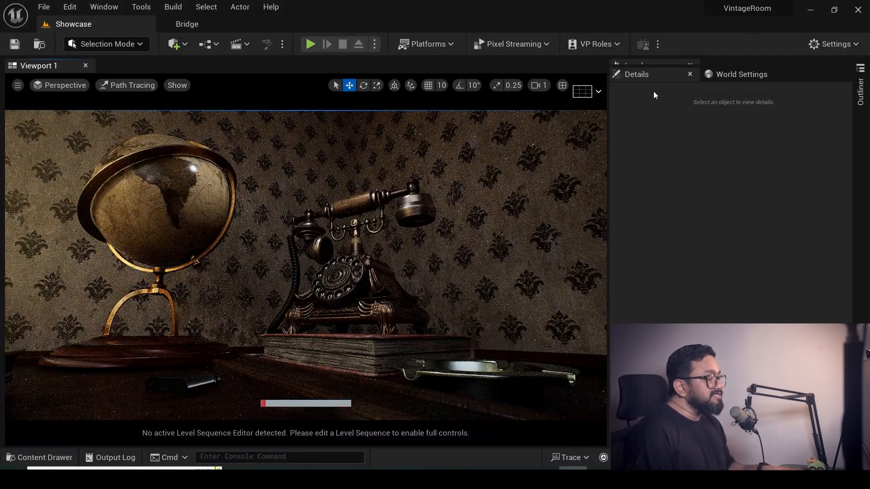
Step: Find and select PostProcessVolume2 in the level and filter its properties by "path"
left_click(860, 91)
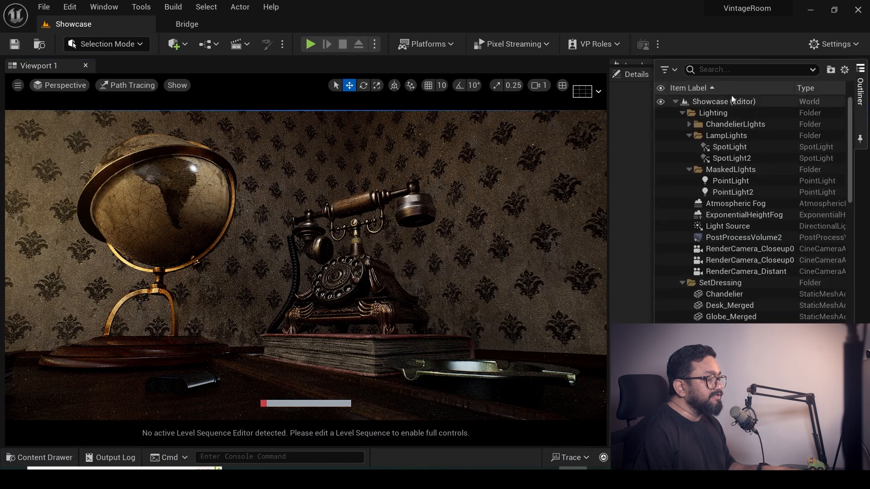
left_click(721, 69)
type("post")
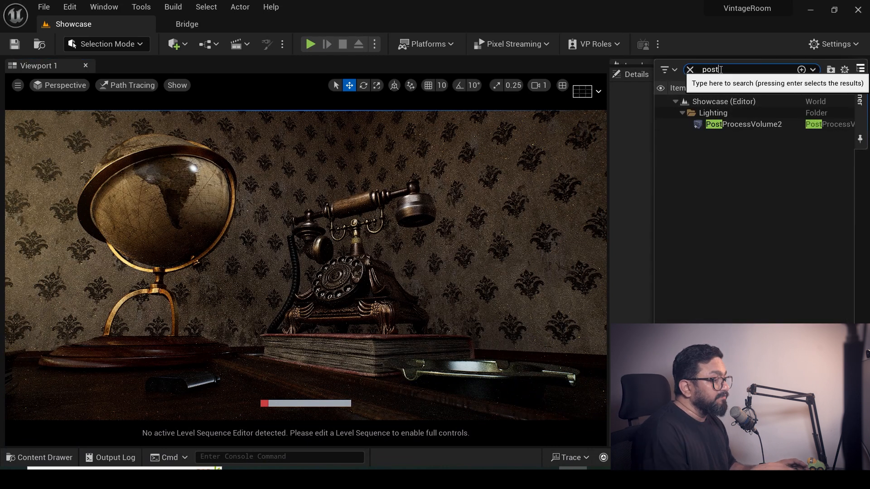
left_click(743, 127)
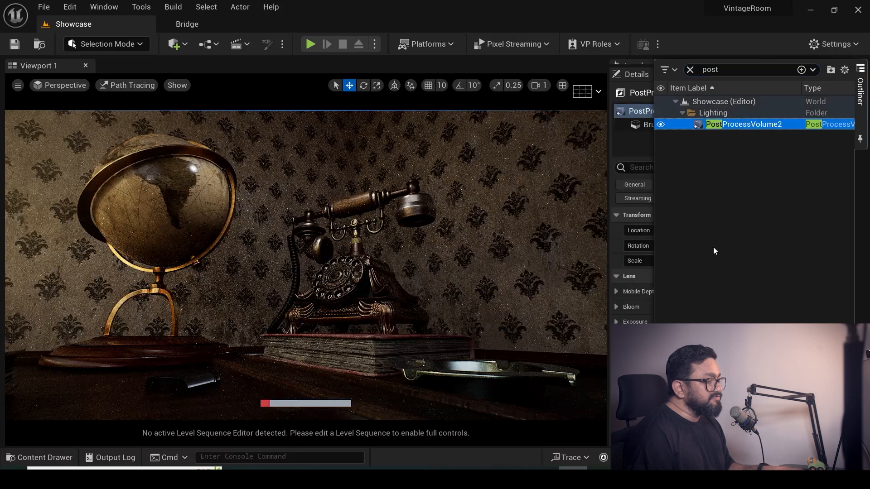
left_click(860, 81)
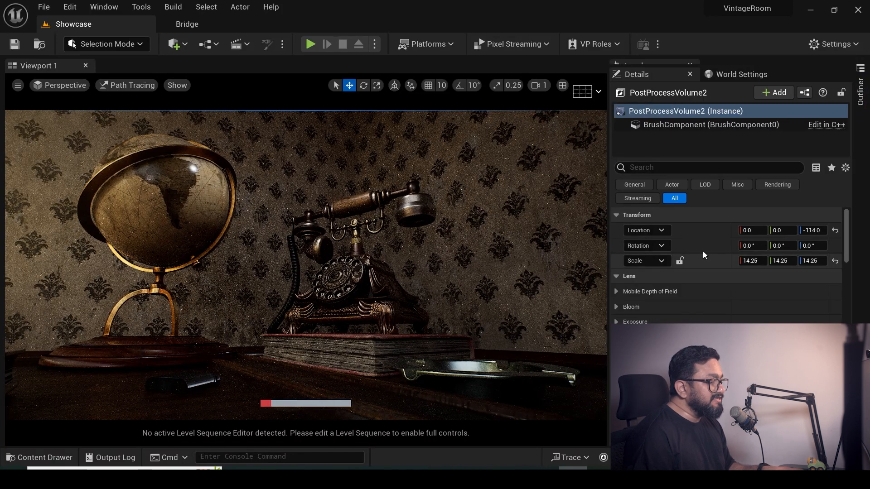
left_click(670, 166)
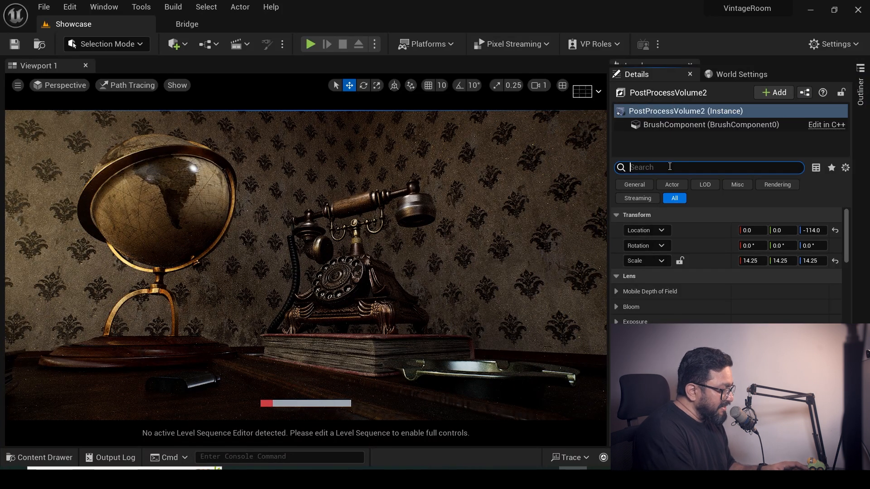
type("path")
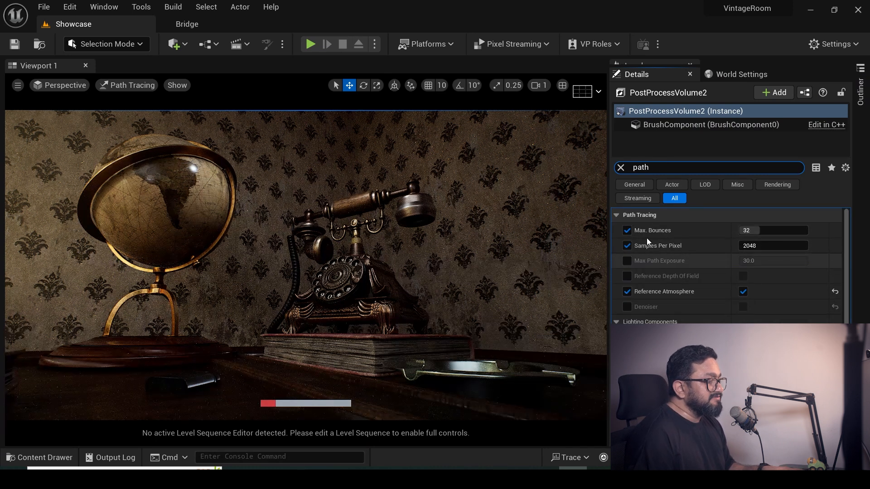
Step: Turn off the post process volume's overrides for Max. Bounces, Samples Per Pixel and Reference Atmosphere
left_click(627, 231)
left_click(627, 246)
left_click(628, 291)
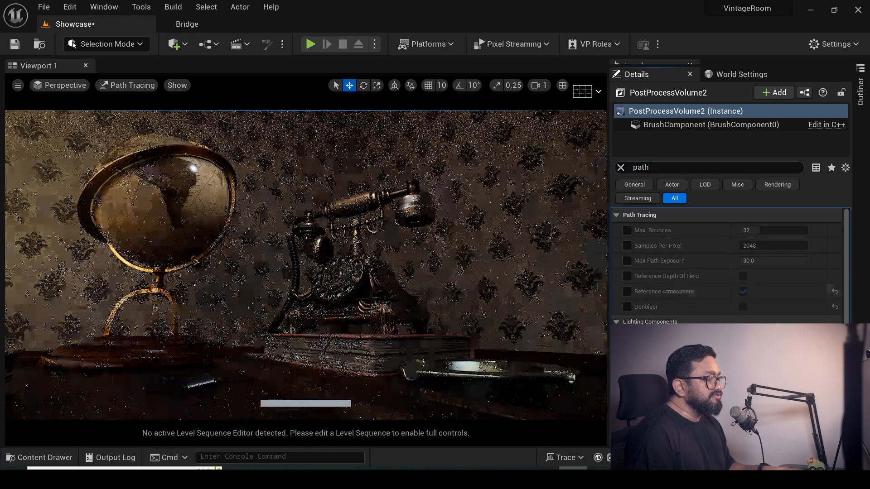
Step: Enable the Path Tracing overrides Max. Bounces, Samples Per Pixel, Max Path Exposure, Reference Depth Of Field and Reference Atmosphere, and toggle Denoiser on and off
left_click(628, 230)
left_click(628, 261)
left_click(628, 245)
left_click(627, 276)
left_click(627, 292)
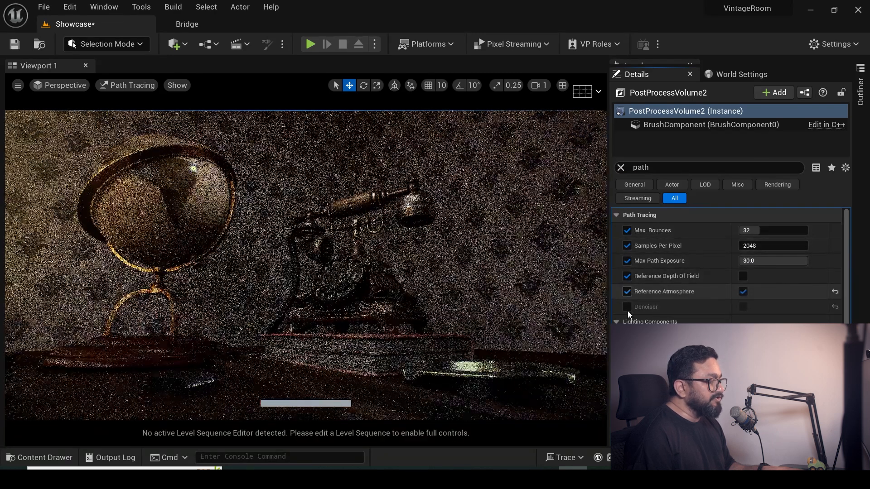
left_click(627, 307)
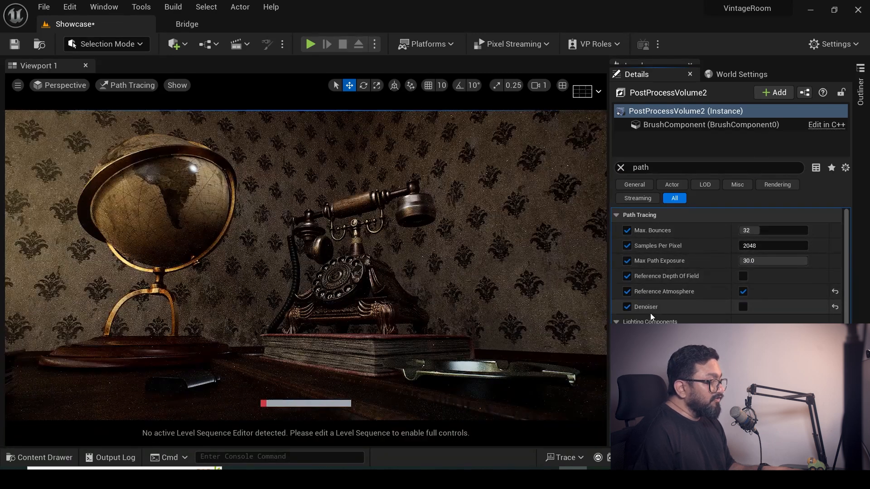
left_click(627, 307)
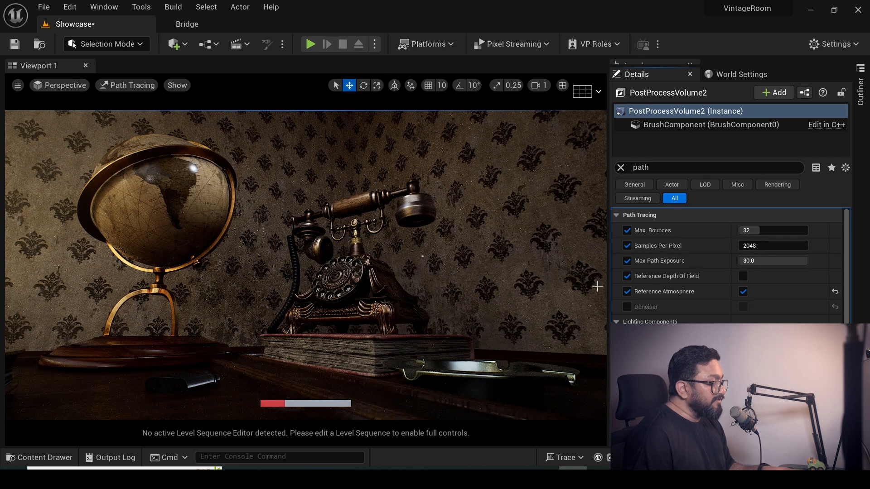
Step: Set the path tracer's Samples Per Pixel to 100 and view the globe and telephone from a new angle
left_click(772, 245)
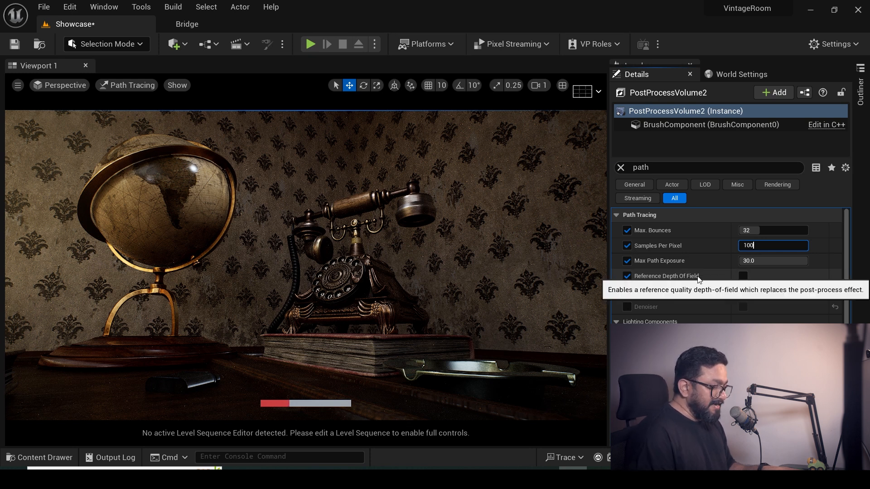
key("Return")
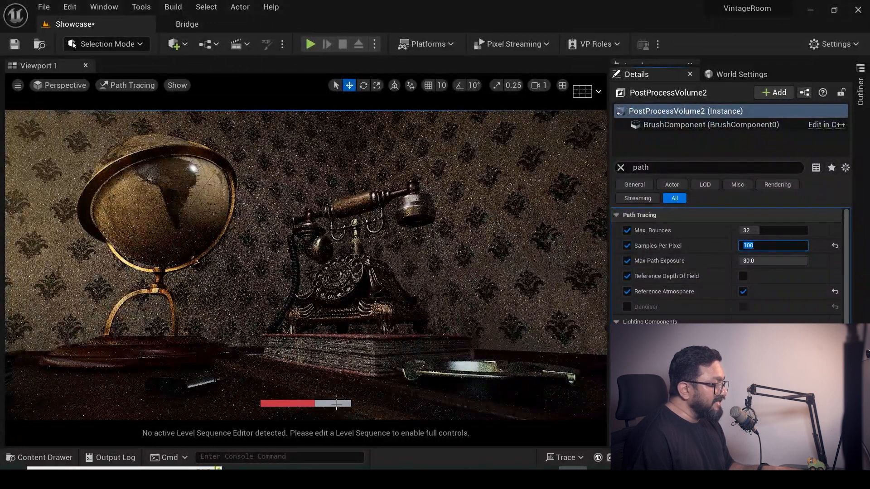
mouse_move(398, 387)
right_mouse_down()
mouse_move(394, 299)
mouse_move(368, 317)
right_mouse_up()
key("w")
key("w")
key("w")
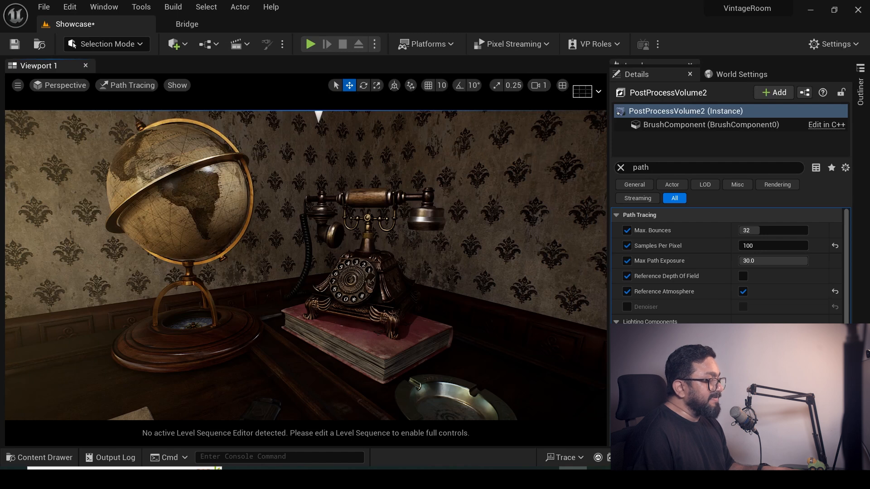
Step: Set the post process volume's path tracing Samples Per Pixel to 2048
left_click(759, 246)
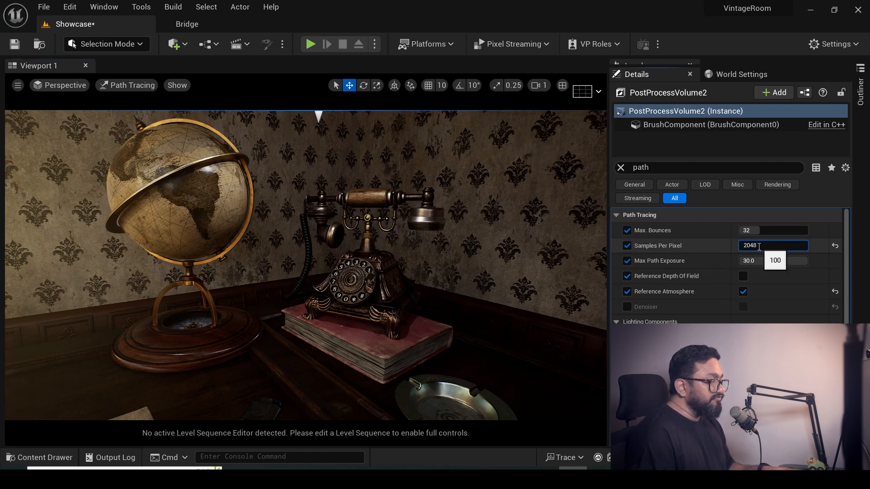
type("2048")
key("Return")
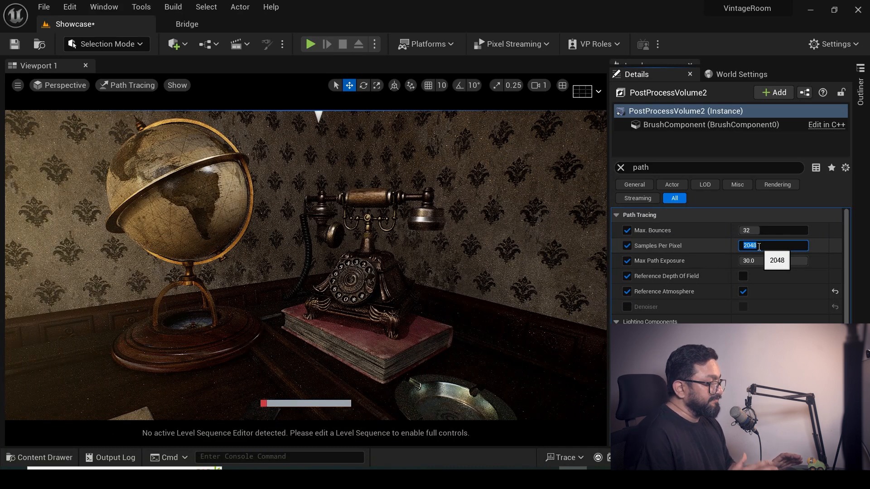
key("Return")
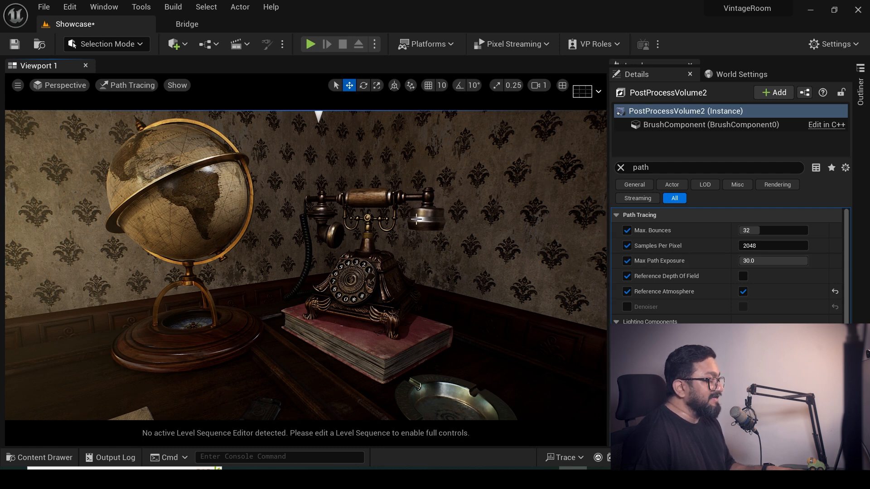
Step: Set the path tracing Samples Per Pixel back to 100
left_click(770, 247)
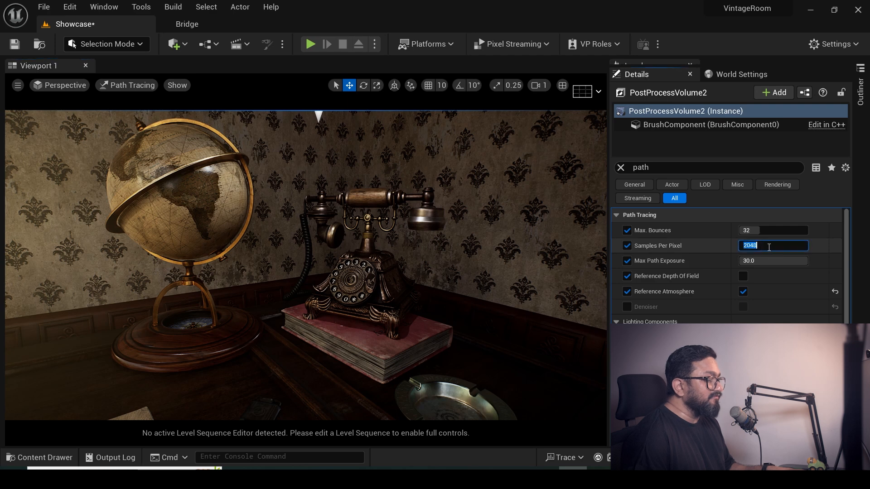
type("100")
key("Return")
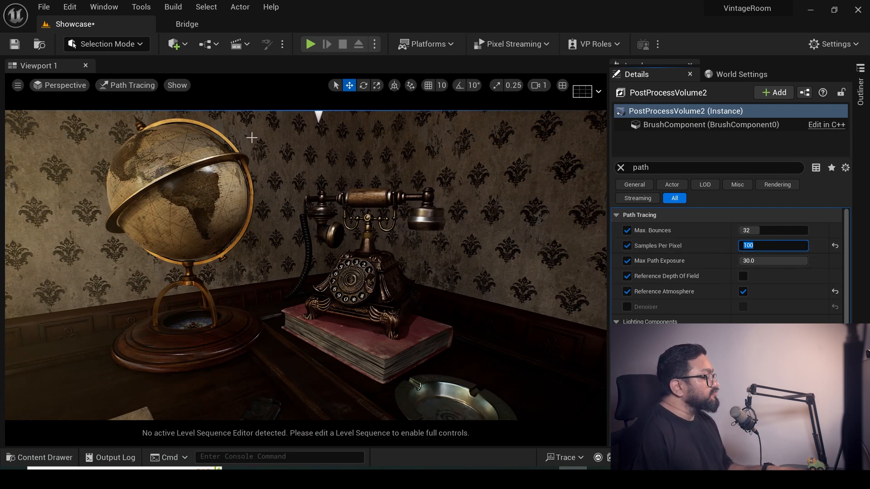
Step: View the scene through RenderCamera_Closeup02 and add a level sequence saved as PathTracing_YT in the Content folder
left_click(77, 86)
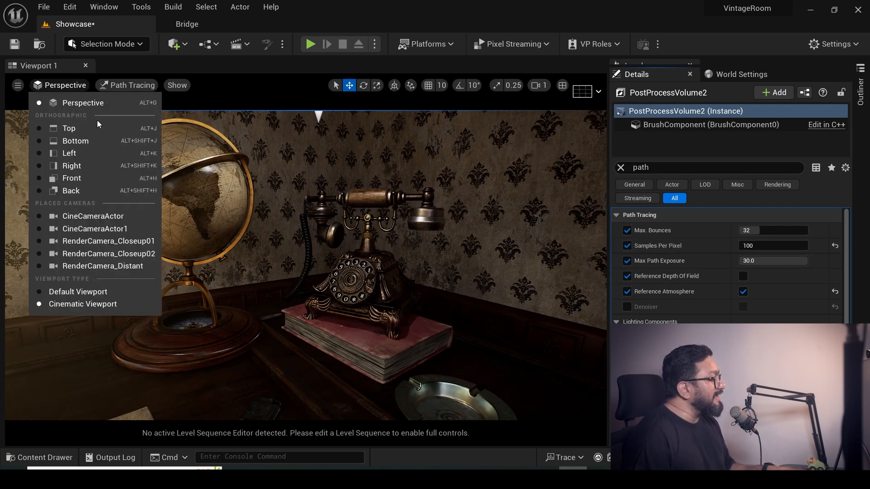
left_click(130, 254)
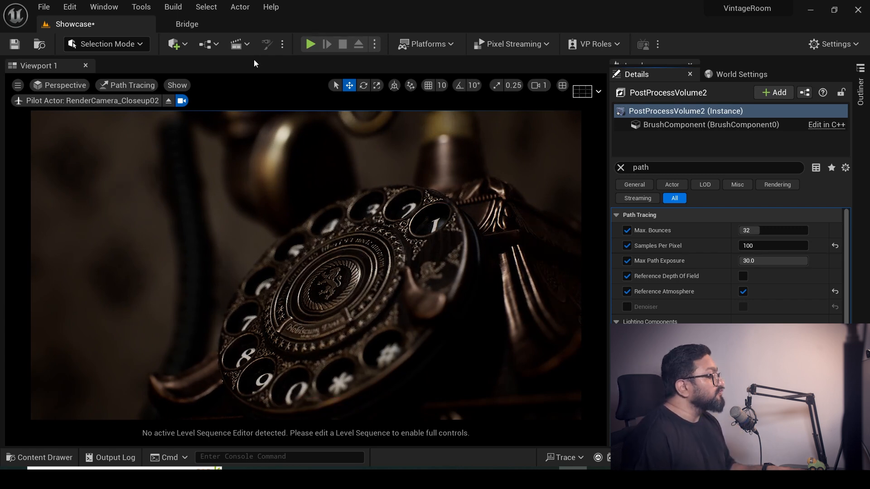
left_click(245, 45)
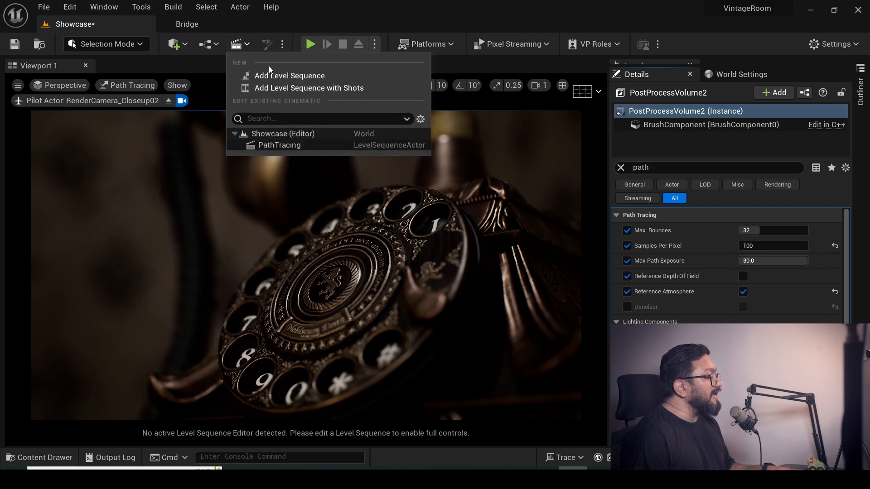
left_click(284, 75)
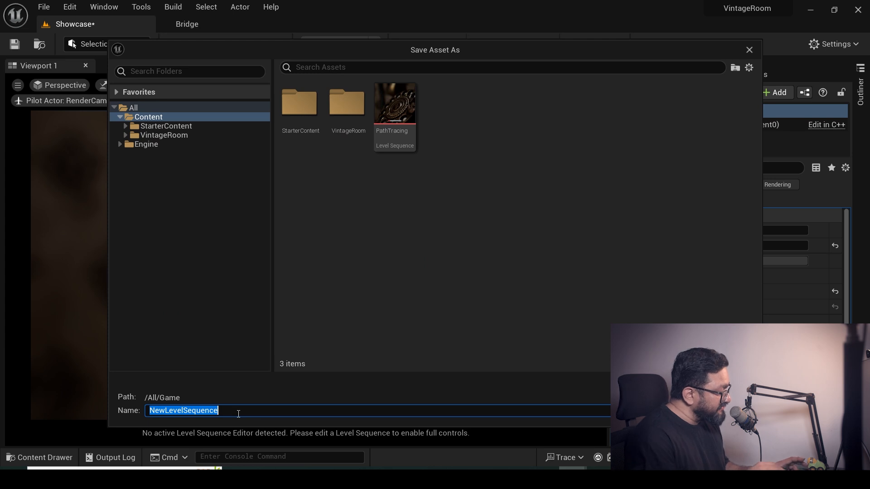
type("PathTrac")
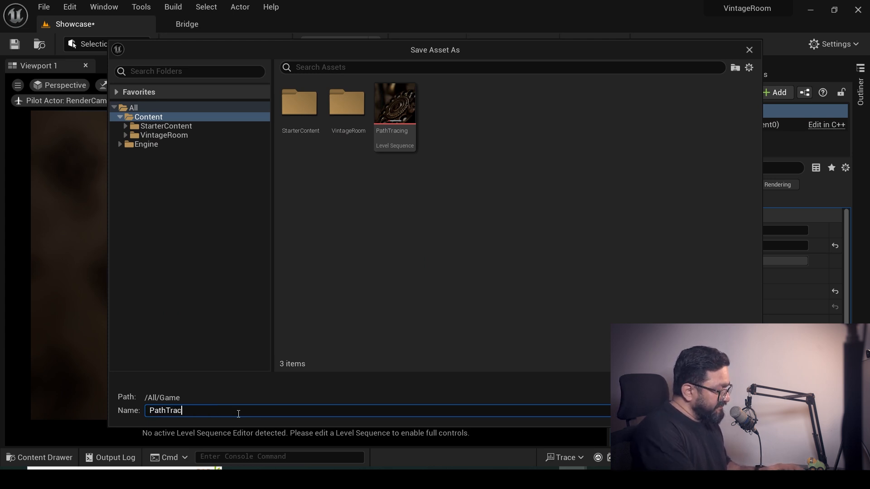
type("ing_T")
key("BackSpace")
type("Y")
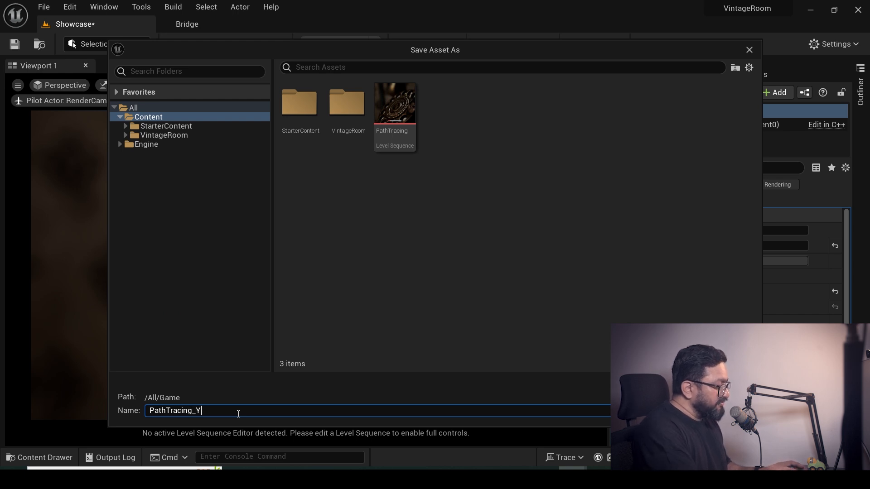
type("T")
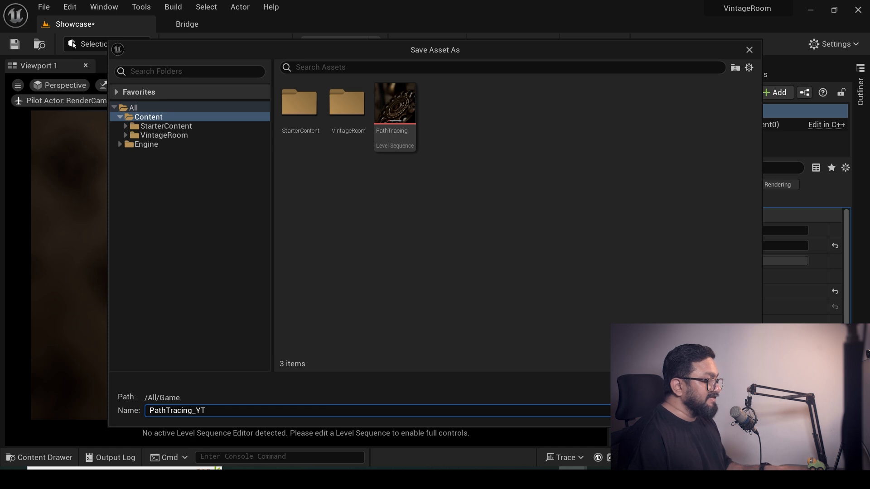
key("Return")
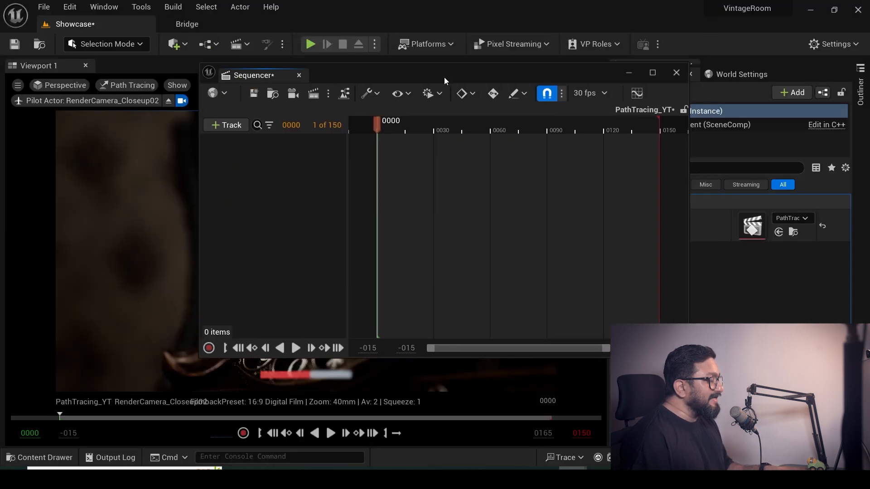
Step: Filter the level's actors by "cine" and add RenderCamera_Closeup02 to the PathTracing_YT sequence
left_click_drag(444, 77, 327, 146)
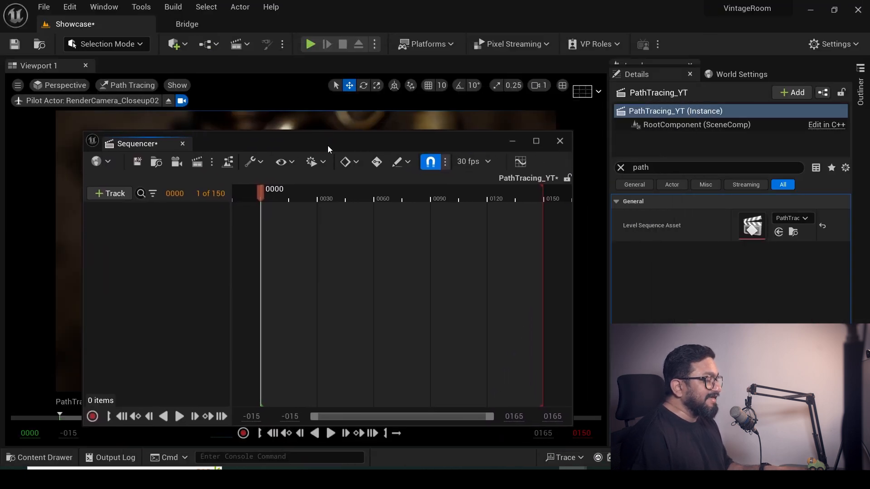
left_click(860, 88)
left_click(710, 68)
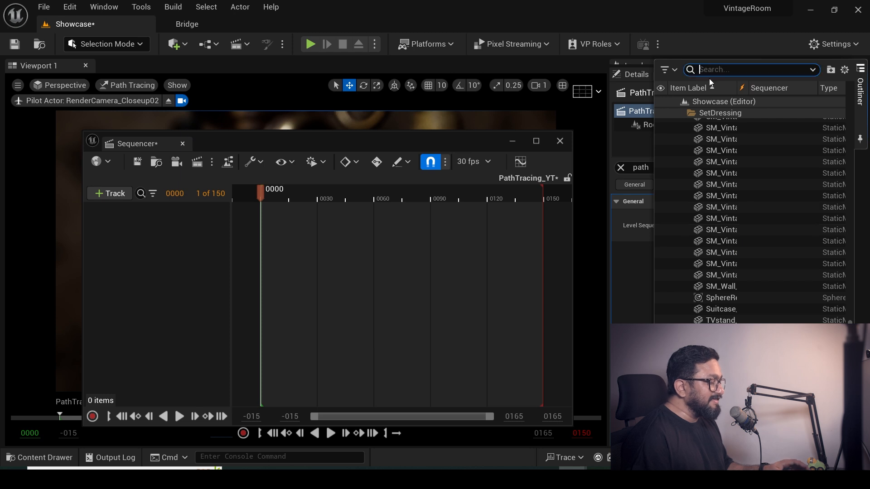
type("cine")
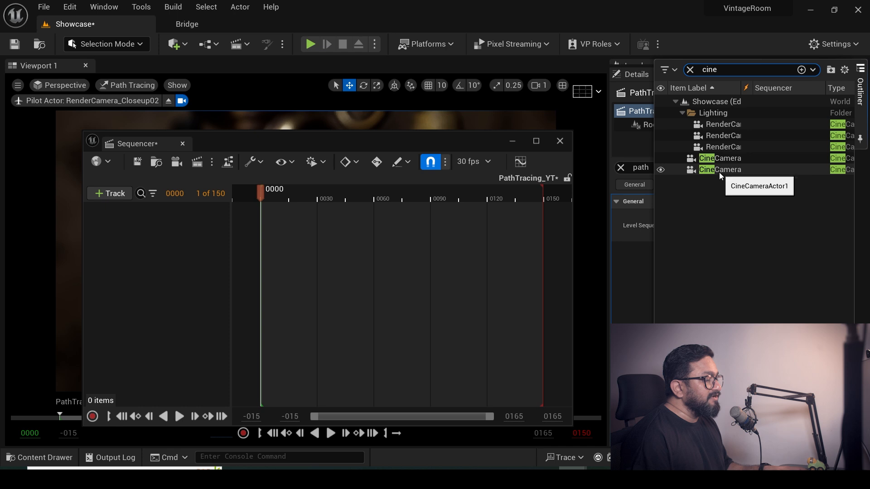
left_click_drag(654, 163, 548, 162)
left_click_drag(640, 136, 163, 232)
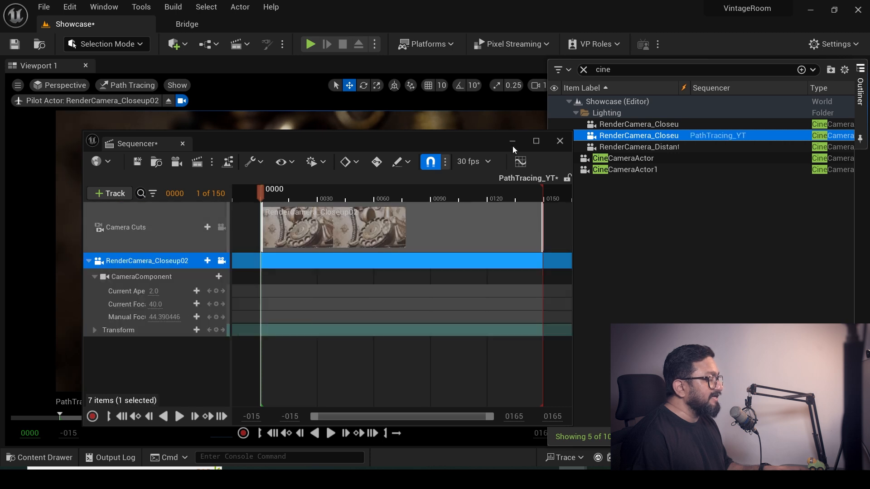
left_click_drag(546, 105, 671, 117)
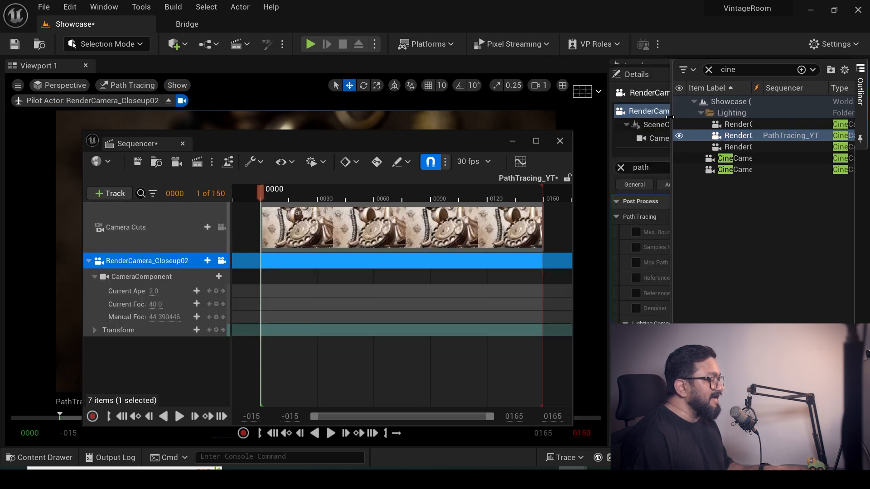
left_click(861, 90)
Step: Key the Transform of RenderCamera_Closeup02 at frame -005 of the sequence
left_click_drag(358, 140, 611, 136)
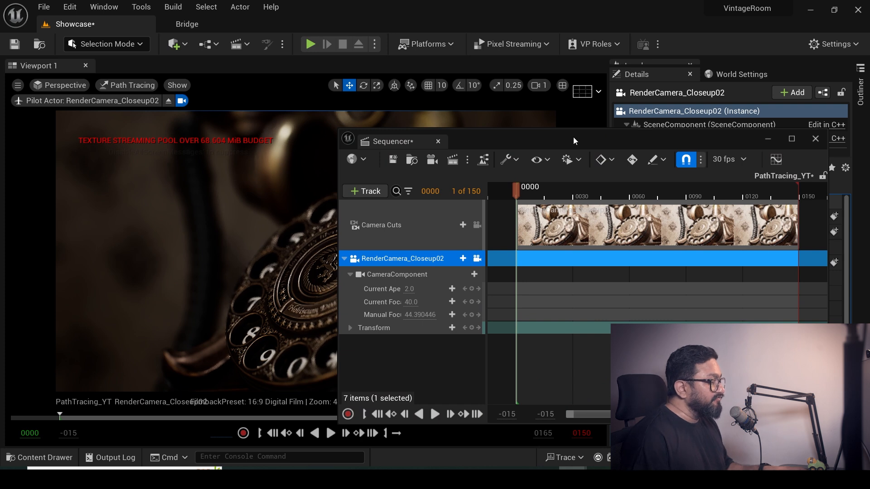
left_click_drag(564, 136, 514, 119)
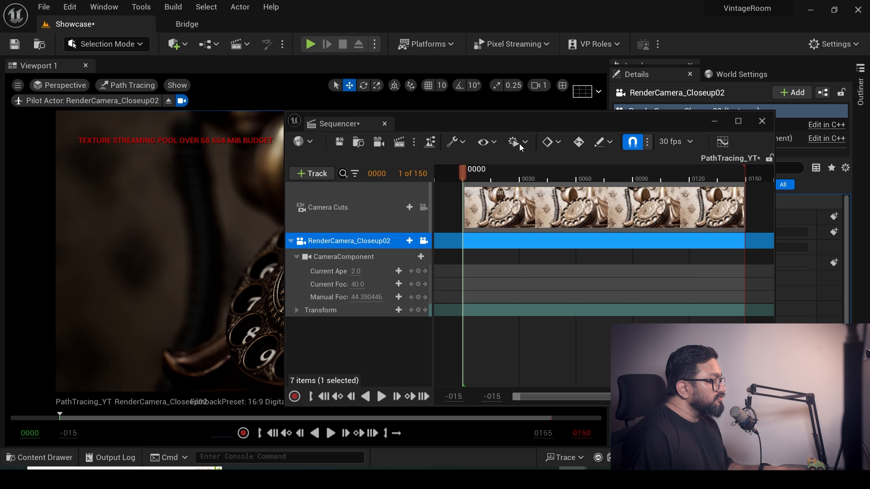
left_click_drag(516, 129, 528, 158)
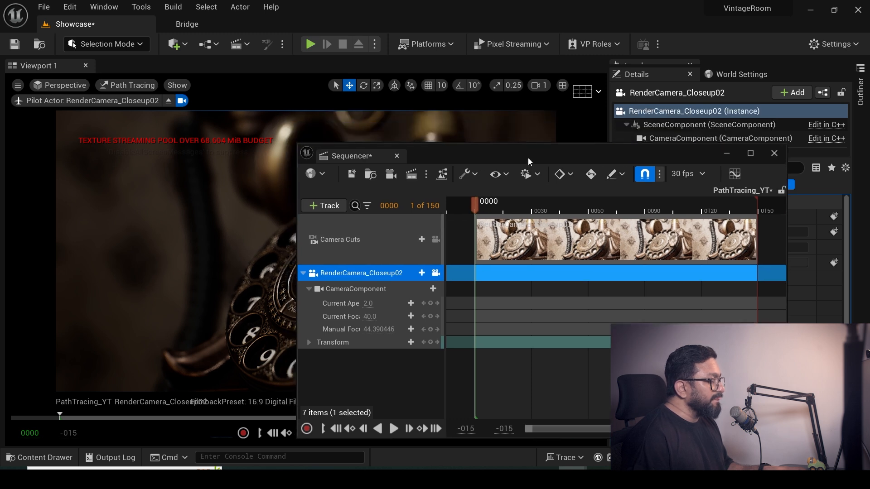
left_click_drag(475, 204, 467, 204)
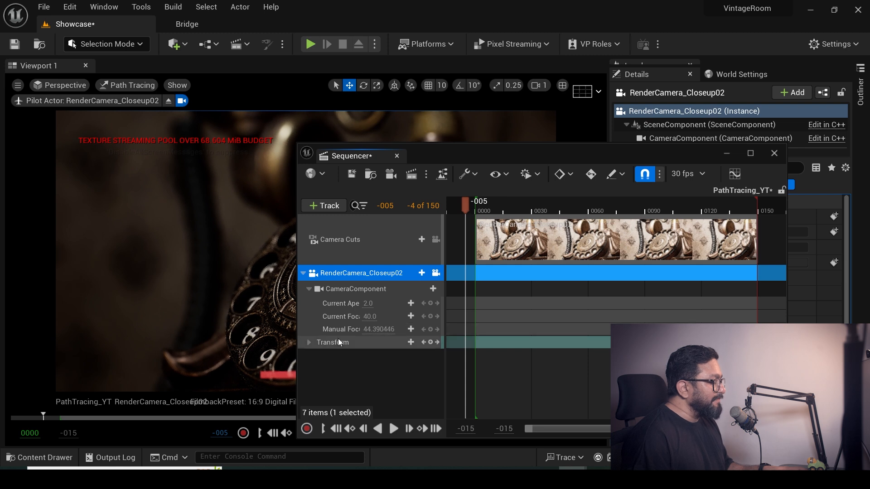
left_click(310, 343)
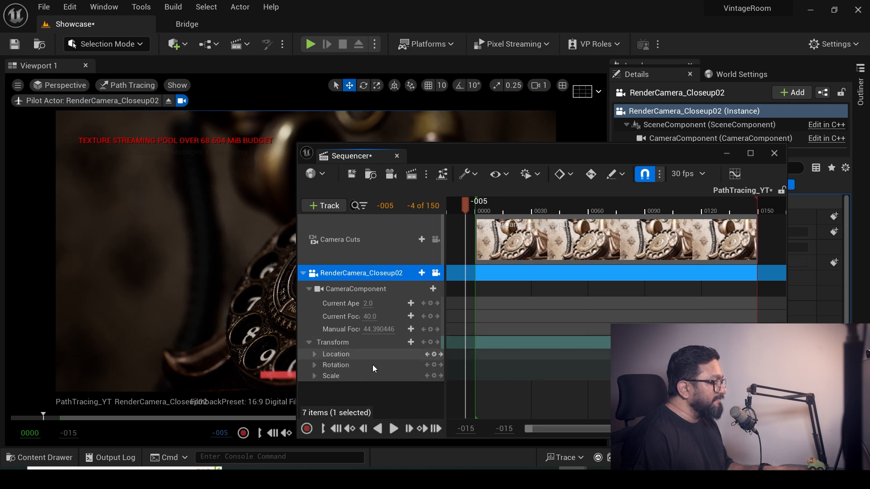
left_click(431, 343)
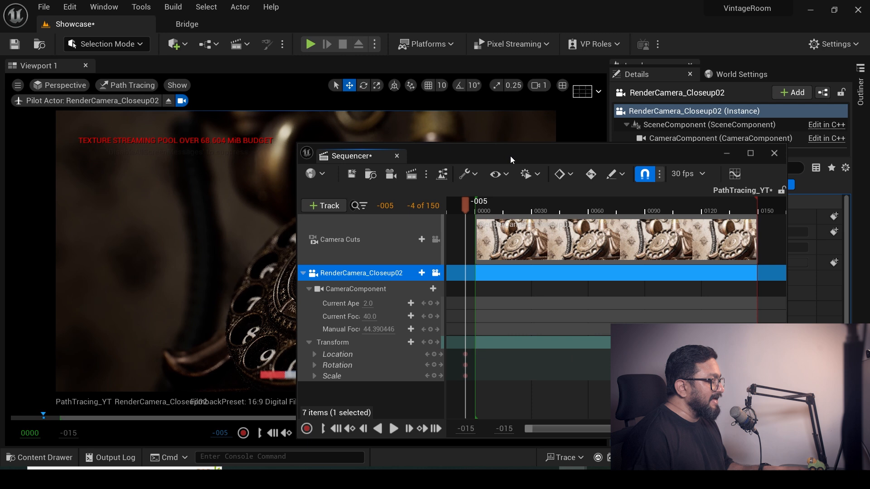
Step: Move the playhead to frame 80 and stop piloting RenderCamera_Closeup02 to see the camera from across the room
left_click_drag(520, 161, 520, 120)
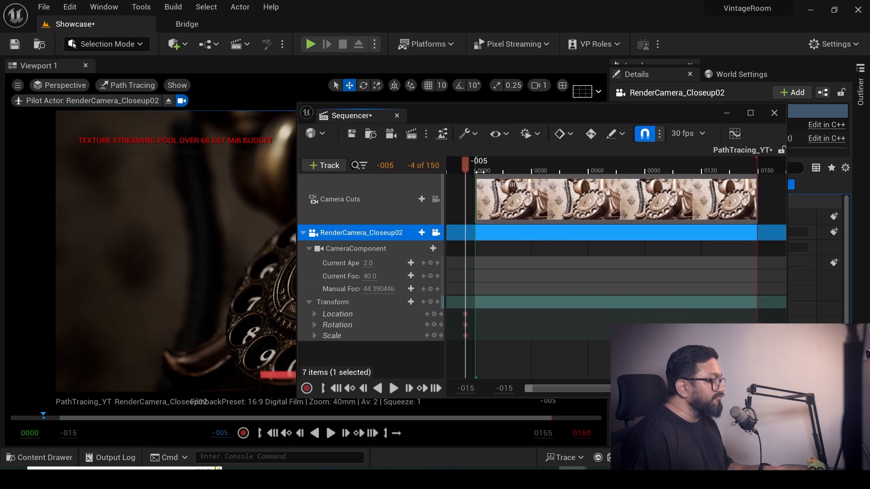
left_click_drag(467, 165, 627, 195)
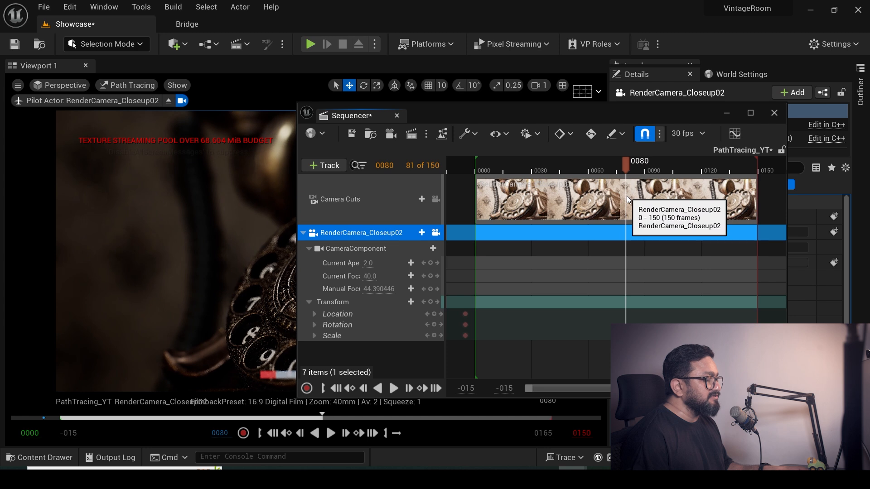
left_click_drag(556, 122, 740, 164)
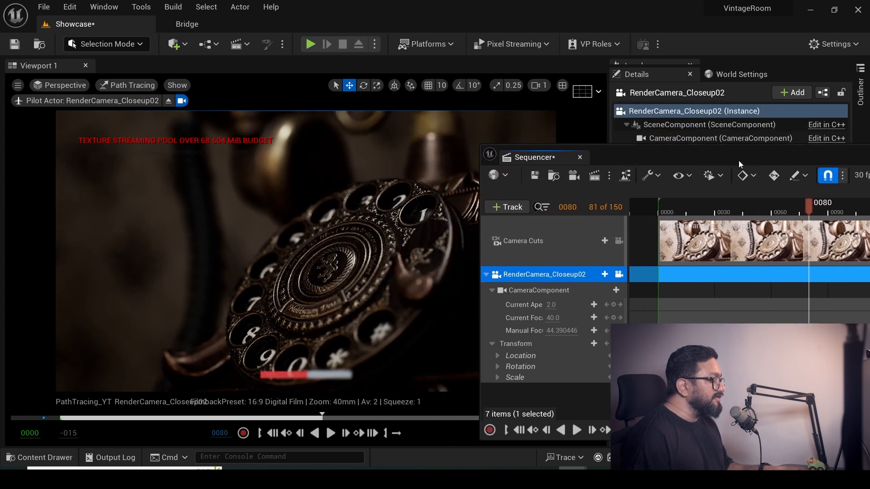
left_click(170, 102)
right_click_drag(287, 249, 234, 273)
right_click_drag(435, 358, 322, 351)
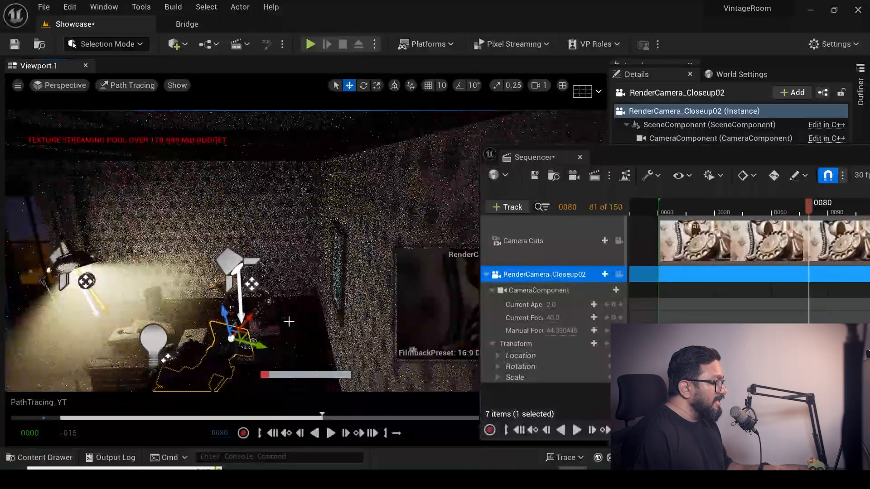
Step: Try moving and rotating RenderCamera_Closeup02 to a second position at frame 80
left_click_drag(621, 152, 741, 87)
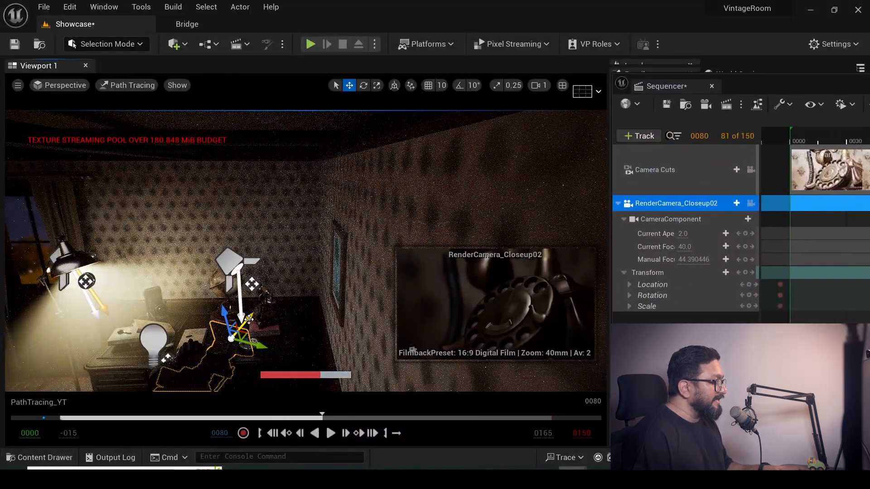
left_click_drag(252, 320, 285, 335)
key("e")
left_click_drag(256, 365, 212, 368)
left_click_drag(769, 93, 414, 93)
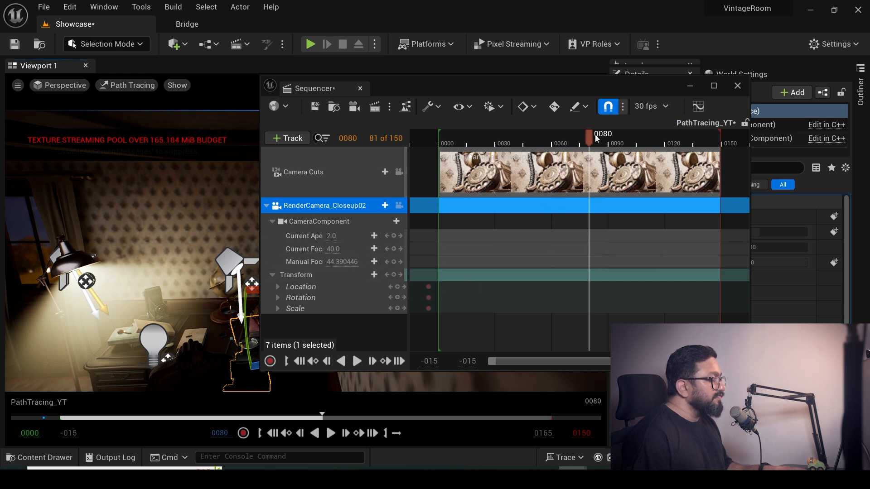
Step: Return to the camera's Transform key at frame -005 and key its Manual Focus Distance there
left_click_drag(584, 141, 475, 156)
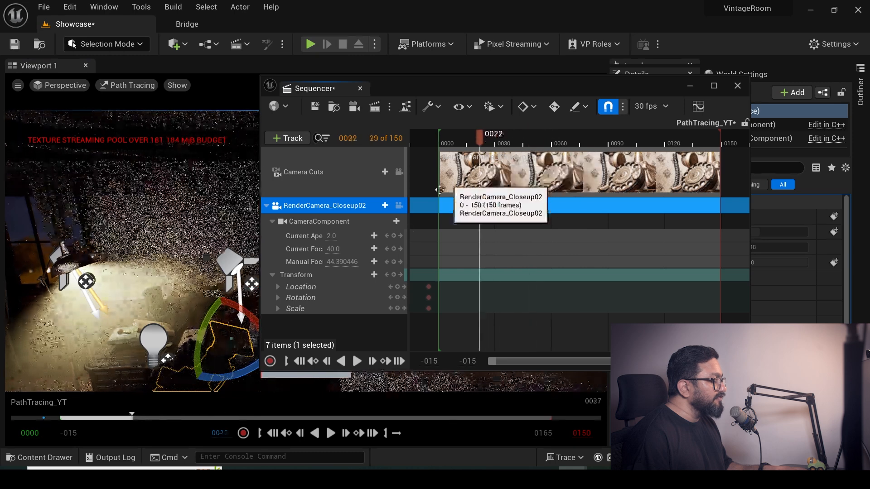
left_click(388, 275)
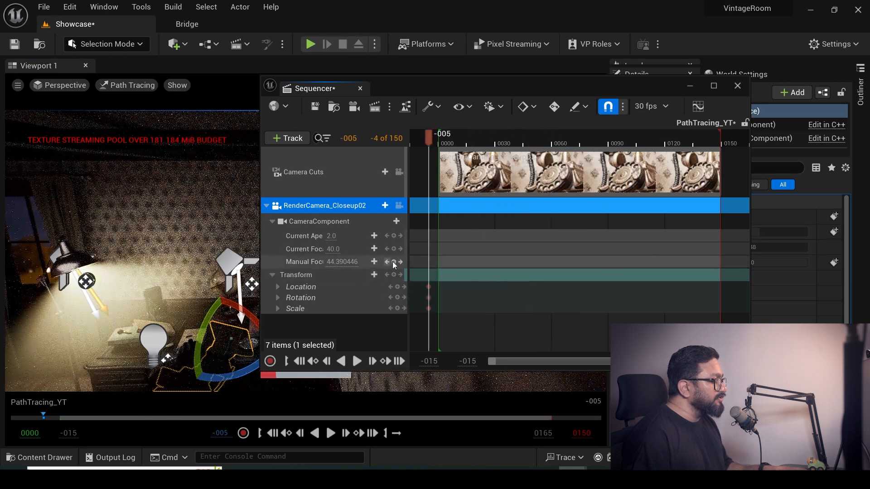
left_click(394, 262)
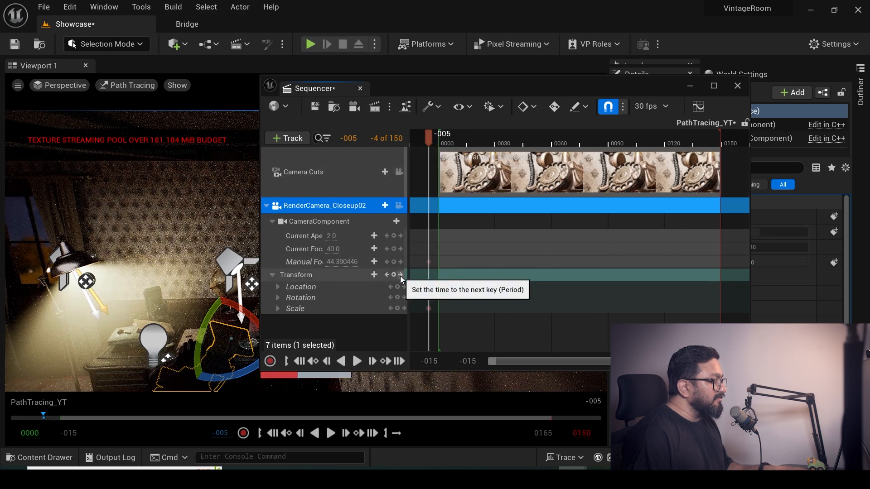
Step: Move the playhead to frame 82 and shift RenderCamera_Closeup02 to a second position beside the telephone
left_click_drag(428, 138, 594, 188)
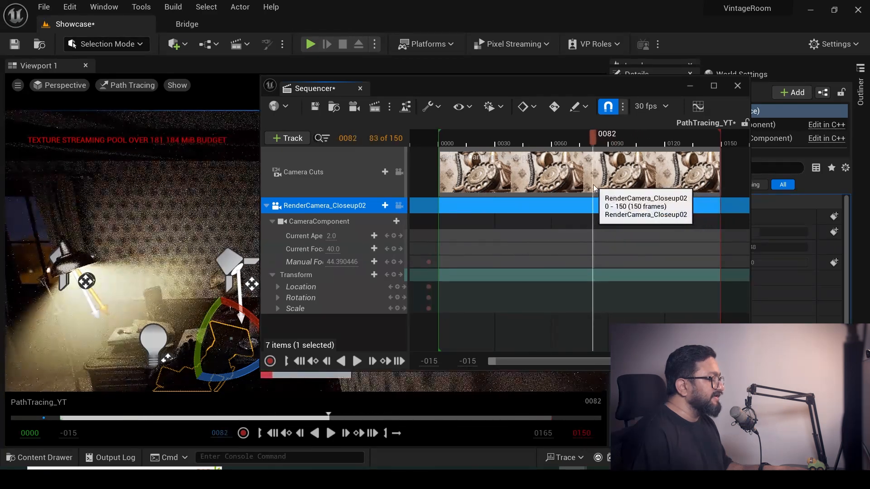
left_click_drag(475, 85, 652, 159)
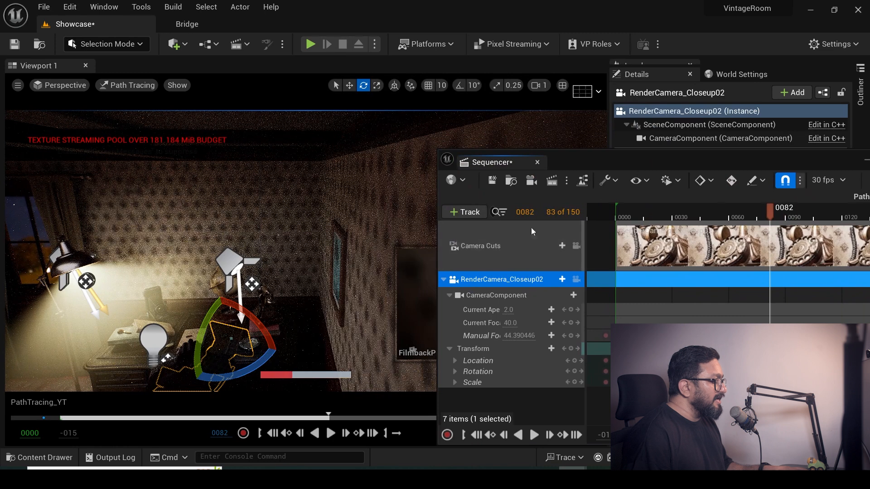
key("w")
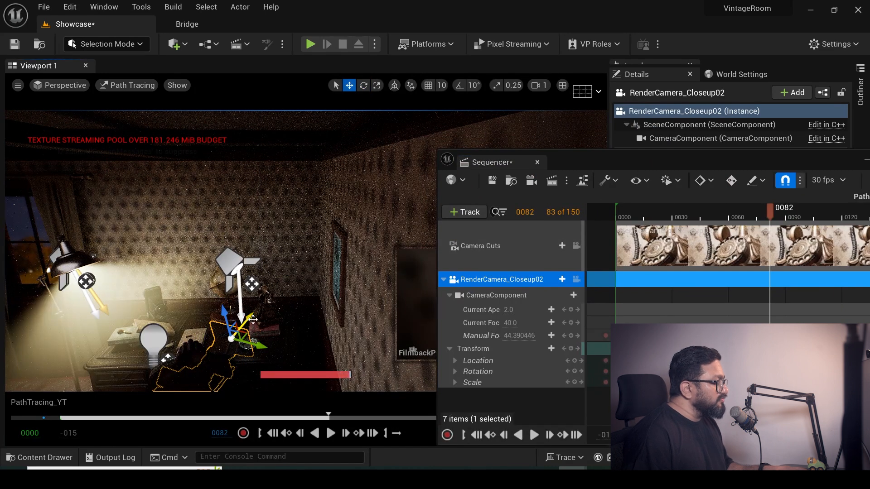
left_click_drag(258, 320, 270, 311)
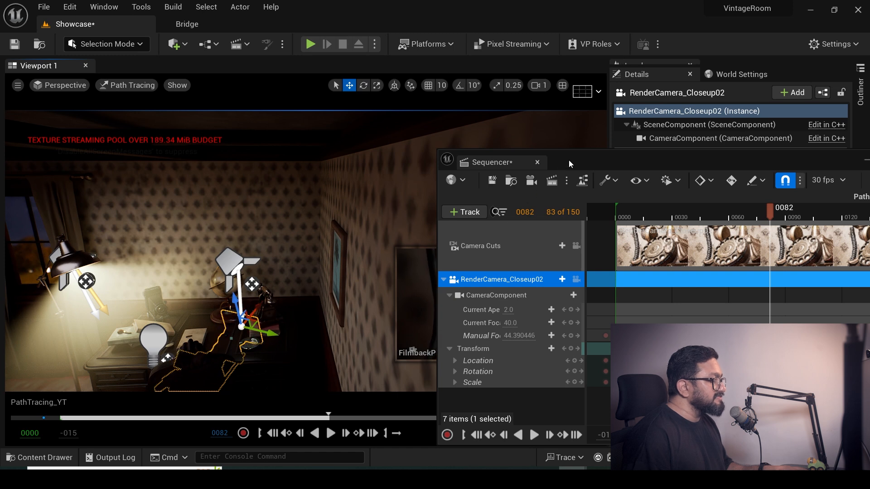
left_click_drag(569, 160, 729, 162)
left_click_drag(258, 308, 262, 304)
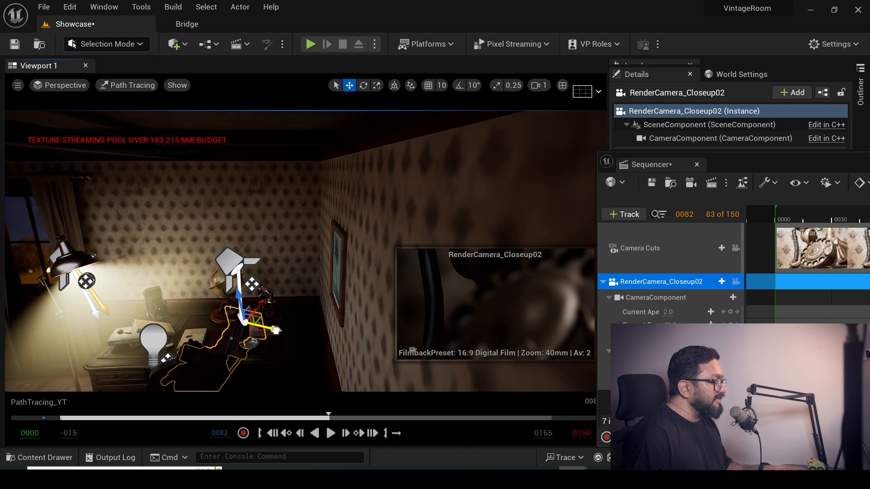
Step: Rotate RenderCamera_Closeup02 at its second position and key its Transform at frame 82
key("e")
left_click_drag(267, 358, 226, 362)
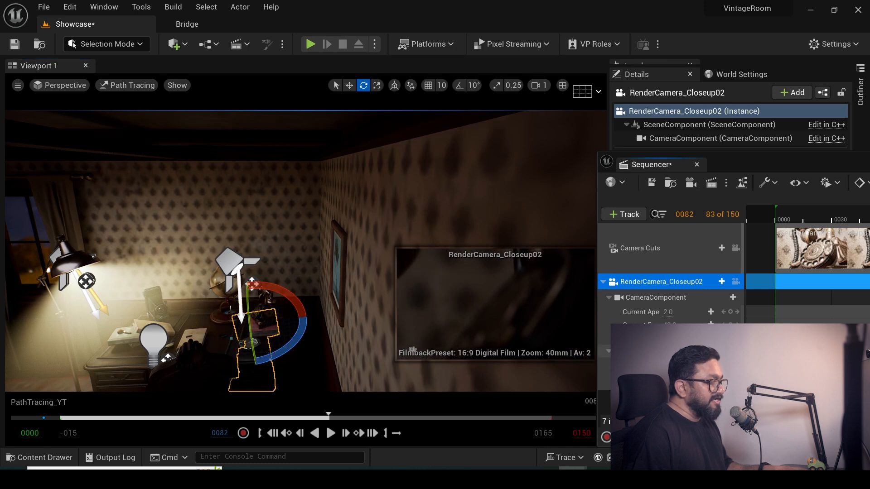
left_click(731, 351)
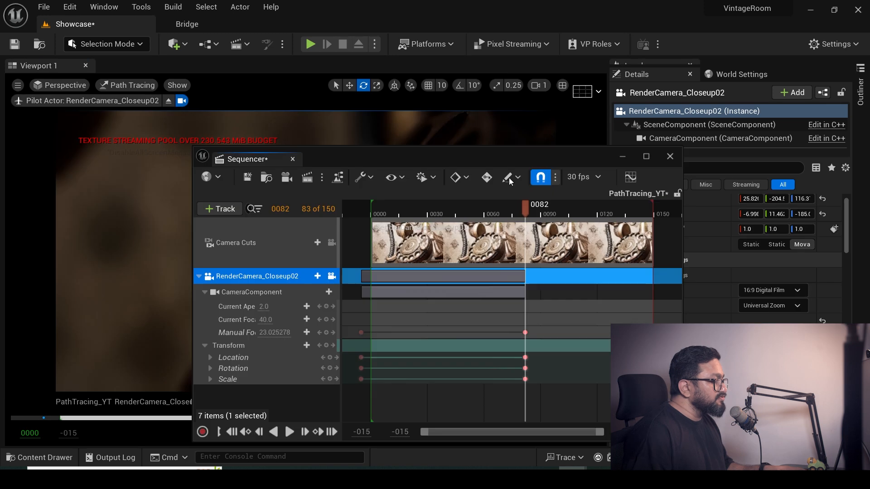
Step: Scrub through the sequence between the camera keys to preview the close-up camera move and focus change
left_click_drag(498, 160, 733, 189)
left_click_drag(763, 244, 602, 318)
left_click_drag(603, 243, 649, 240)
left_click_drag(660, 195, 420, 143)
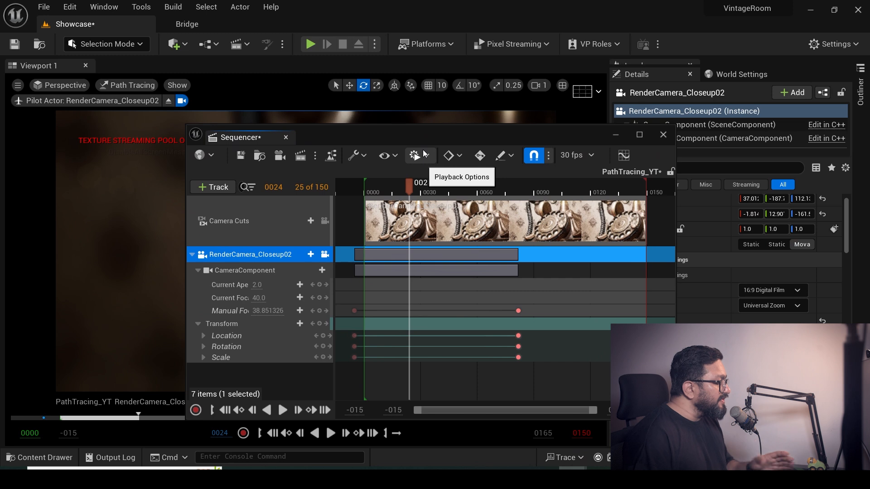
Step: Send the PathTracing_YT sequence to the Movie Render Queue and open the job's render configuration
left_click(301, 157)
left_click(328, 147)
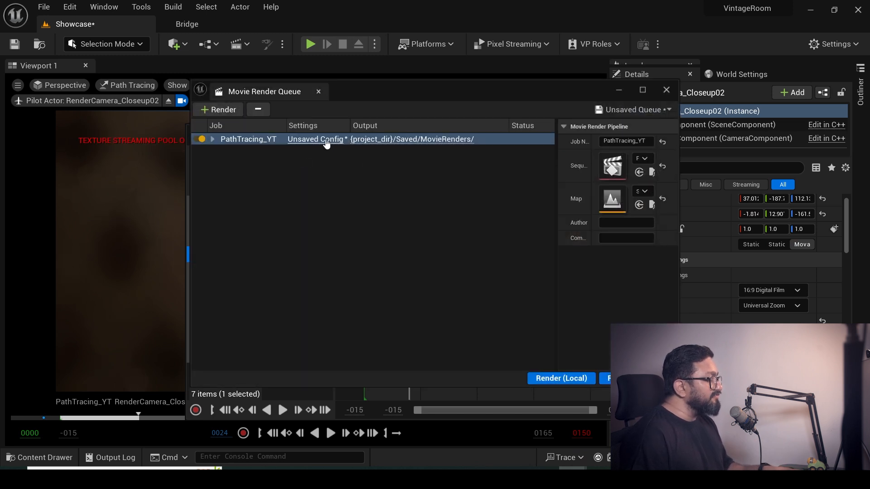
left_click_drag(391, 75, 448, 90)
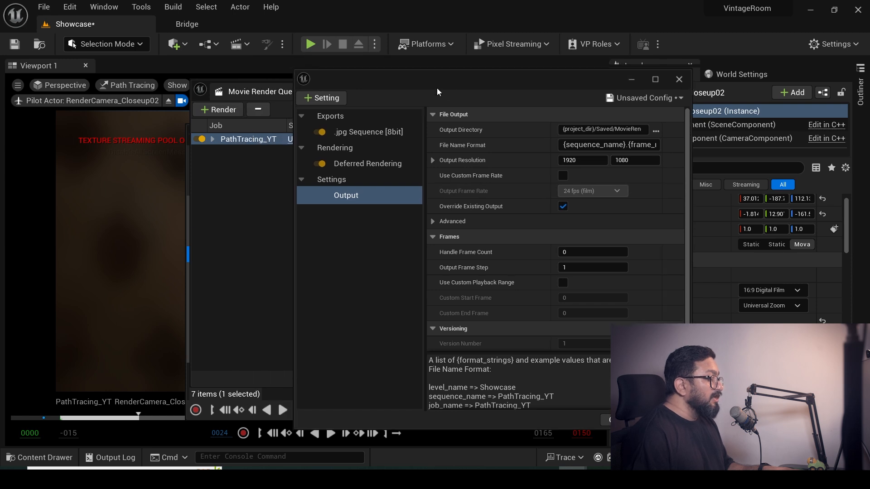
Step: Replace the .jpg Sequence [8bit] export in the render configuration with .exr Sequence [16bit]
left_click(359, 131)
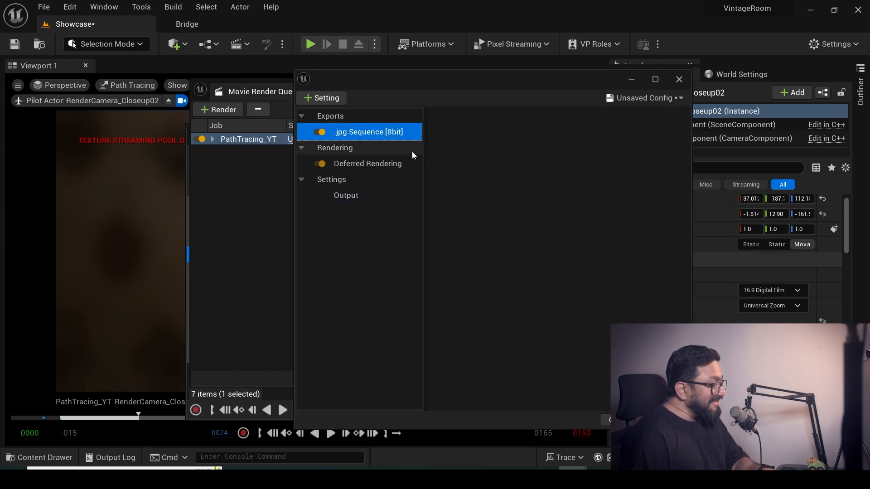
key("Delete")
left_click(328, 102)
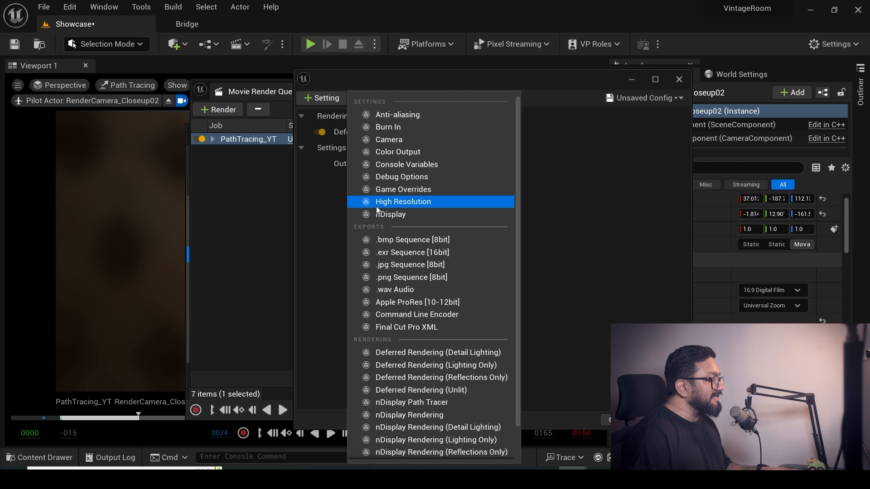
left_click(397, 252)
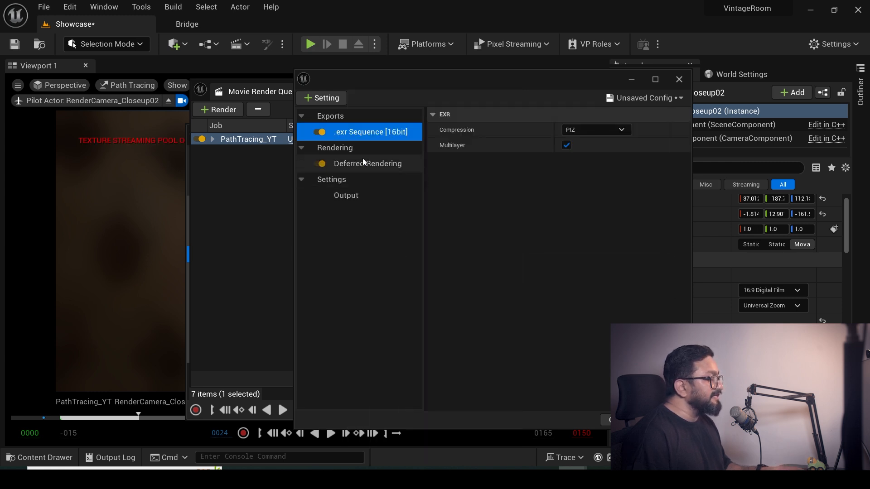
Step: Replace the Deferred Rendering pass in the render configuration with Path Tracer
left_click(390, 165)
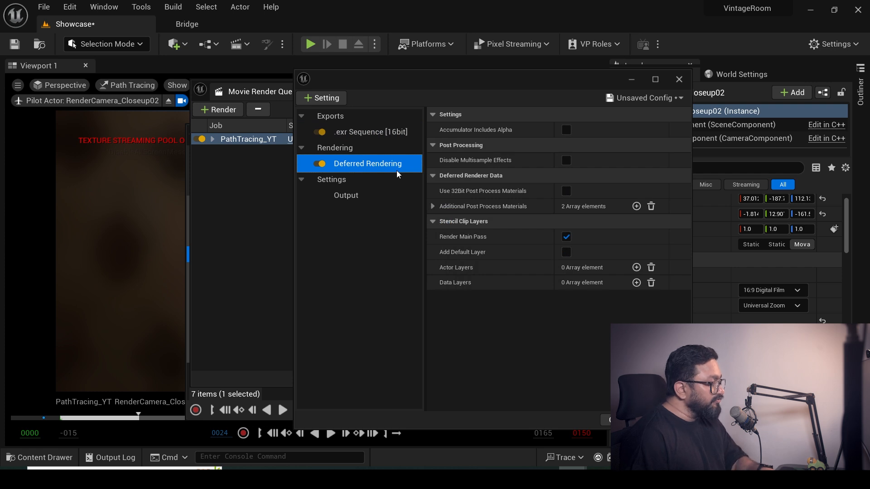
key("Delete")
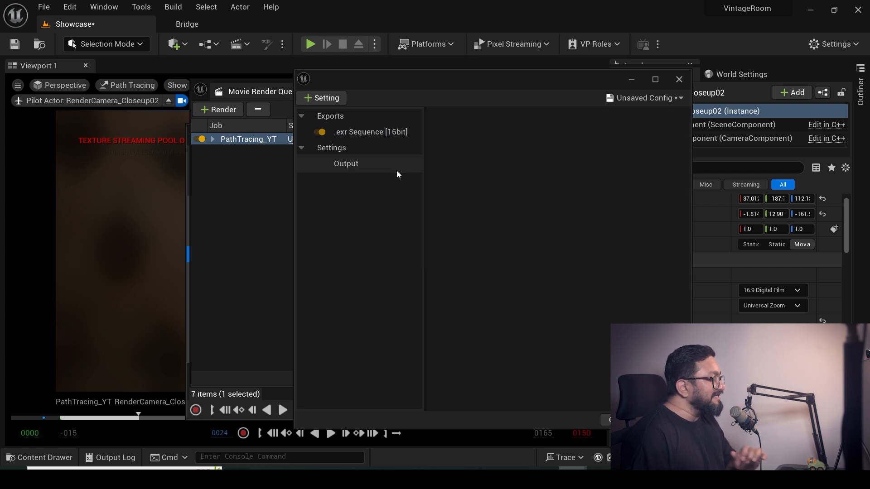
left_click(331, 100)
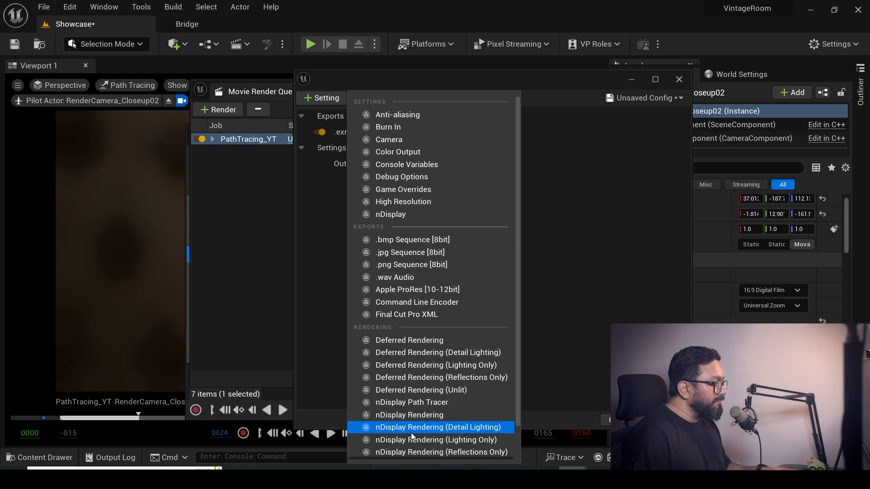
scroll(430, 414, "down", 2)
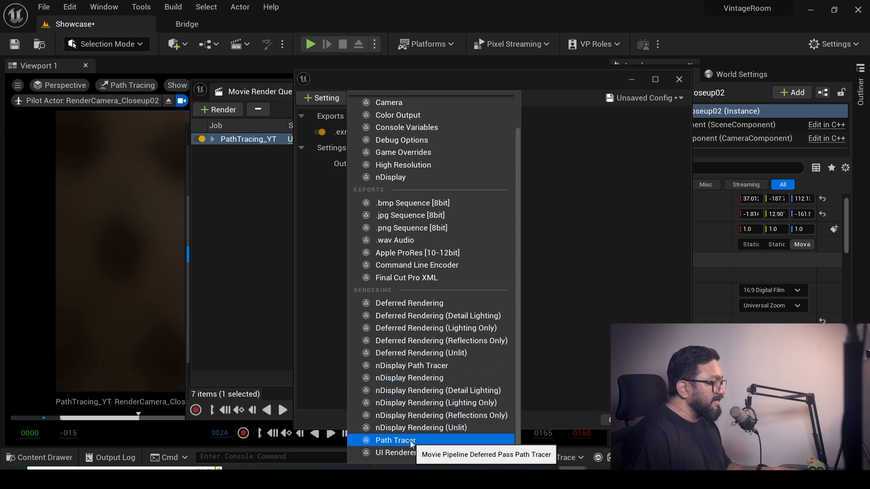
left_click(395, 441)
Step: Set the render's output directory to the Rendering folder inside the VintageRoom project folder
left_click(353, 197)
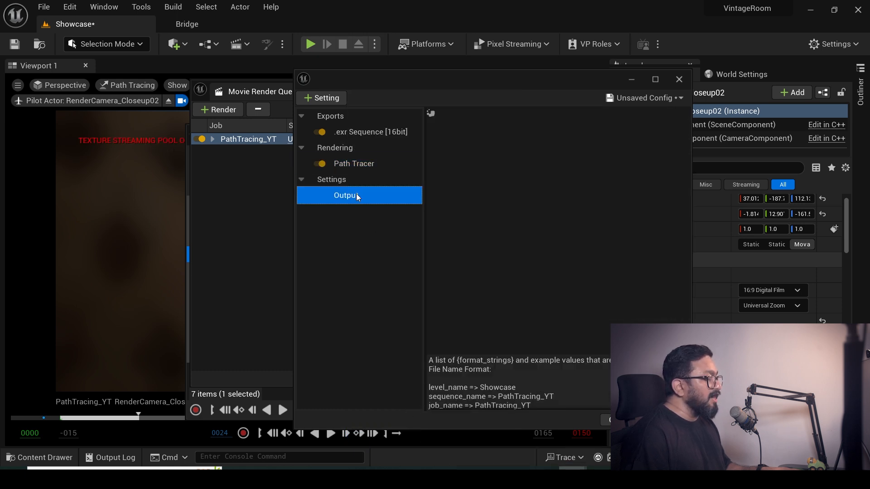
left_click(656, 132)
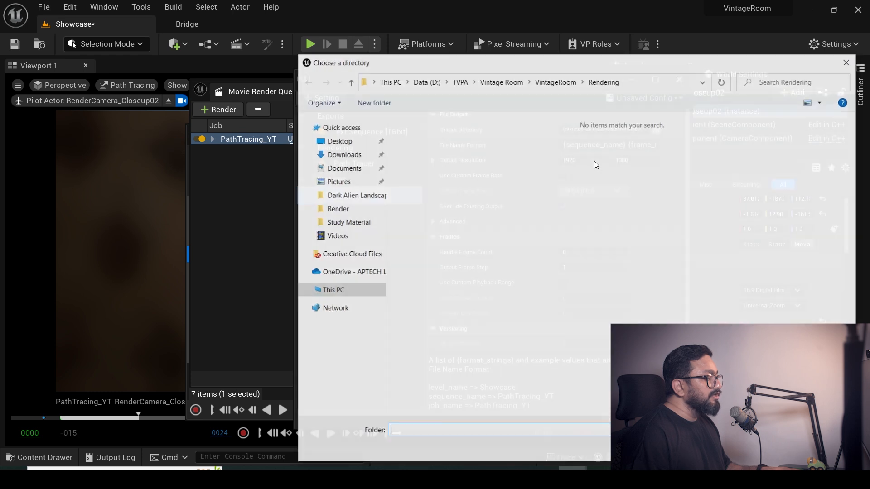
left_click(545, 81)
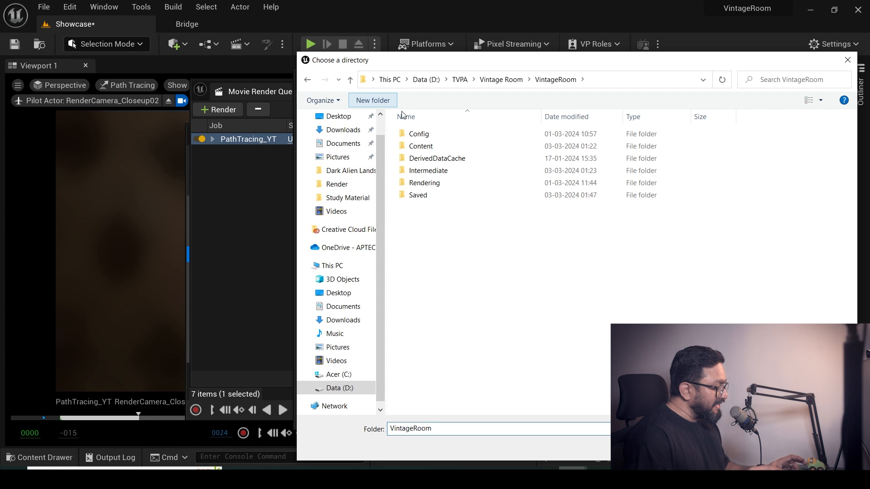
left_click(433, 185)
double_click(432, 185)
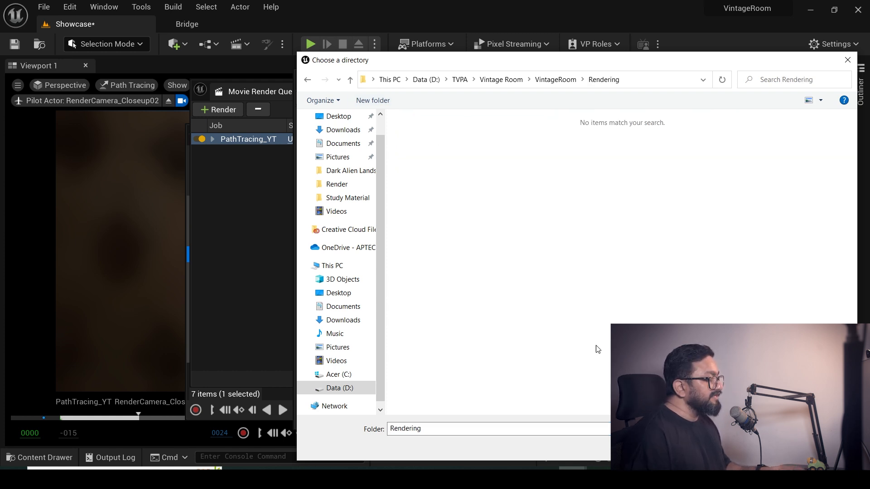
left_click(758, 446)
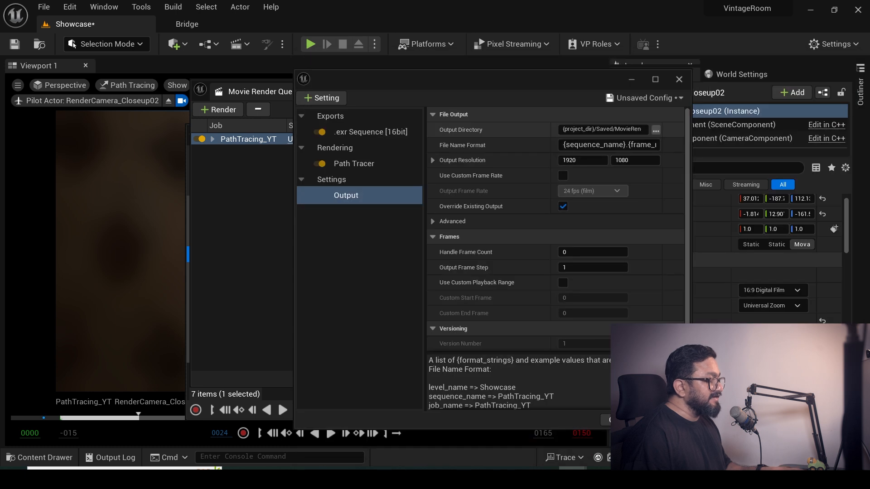
Step: Replace sequence_name with PathtracingYT inside the first braces of the output File Name Format
left_click(617, 145)
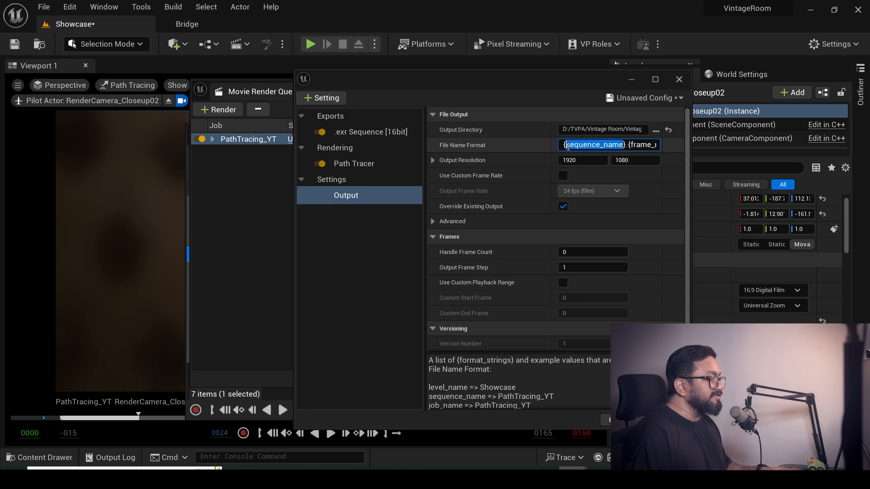
key("BackSpace")
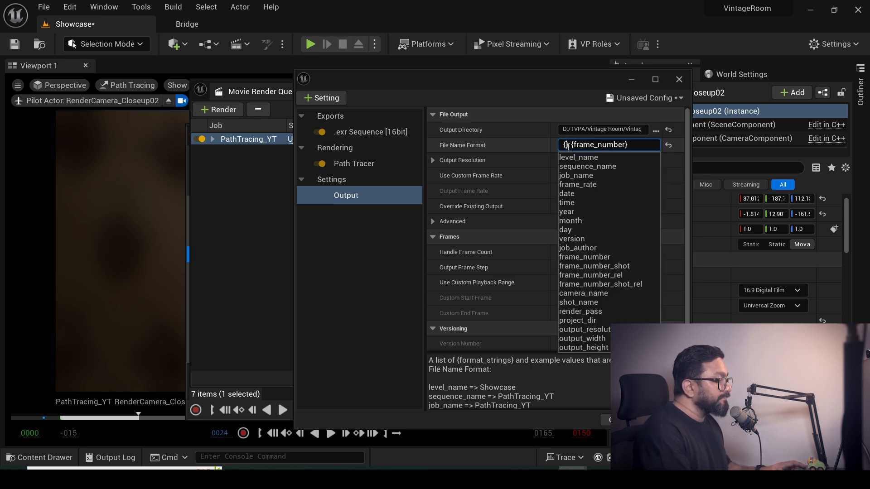
type("PathtracingYT")
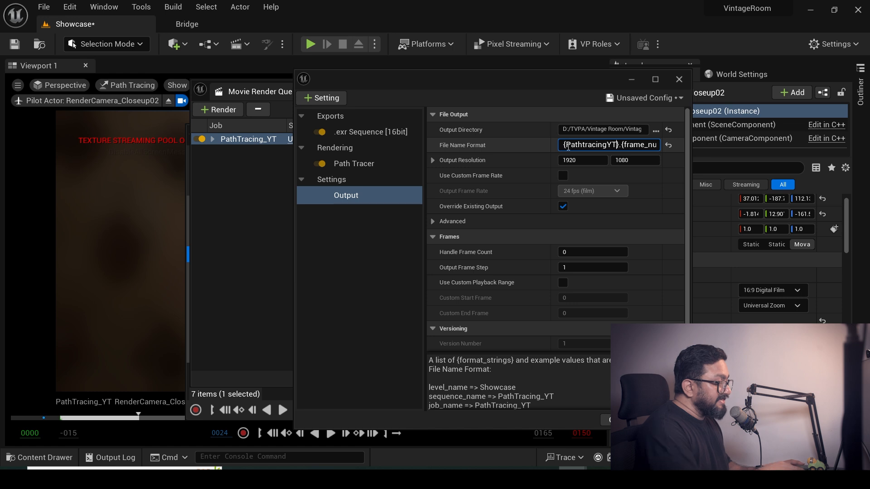
Step: Enable the custom playback range for the output and set its end frame to 80
left_click(563, 283)
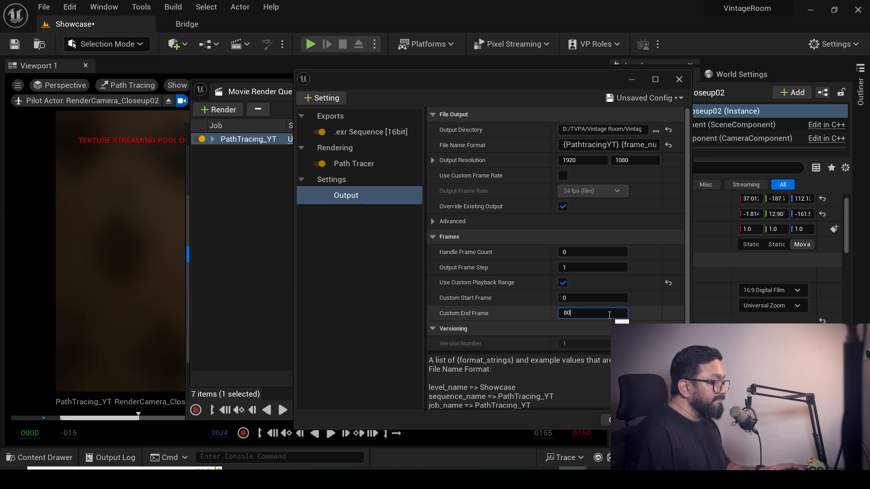
scroll(501, 282, "down", 1)
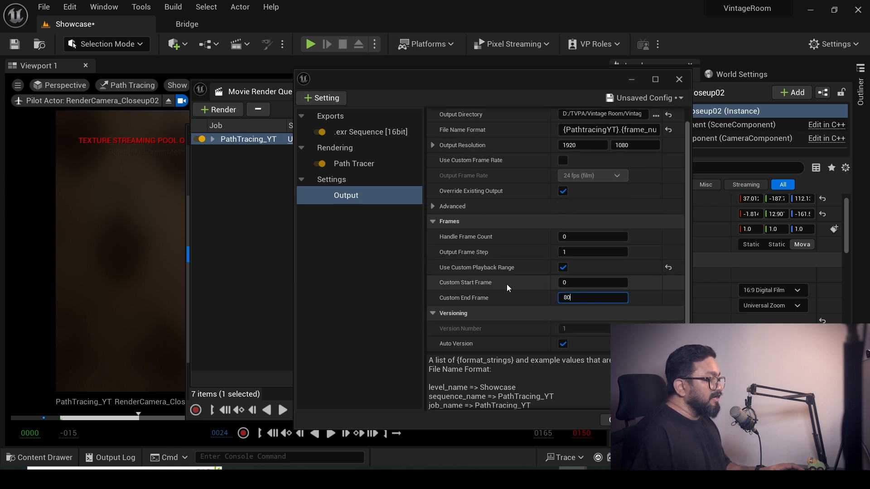
scroll(507, 285, "up", 1)
Step: Add an Anti-aliasing setting with 6 spatial and 4 temporal samples, enable Override Anti Aliasing, and accept the configuration
left_click(321, 97)
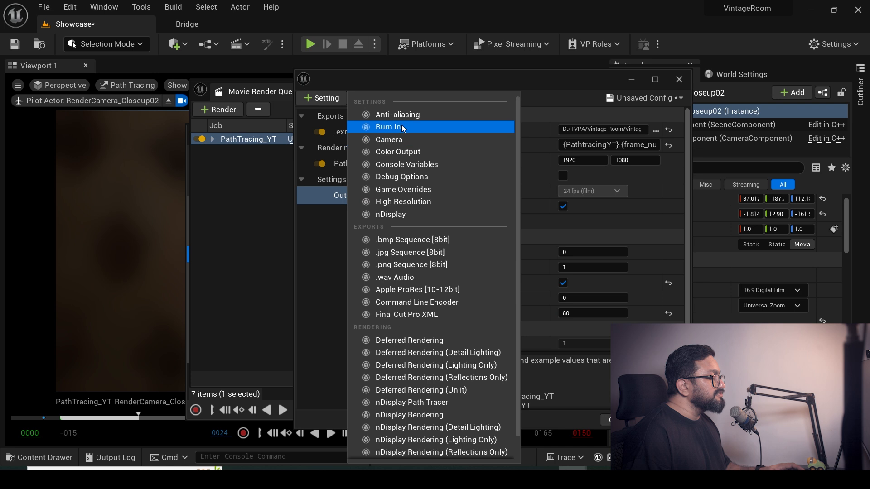
left_click(417, 115)
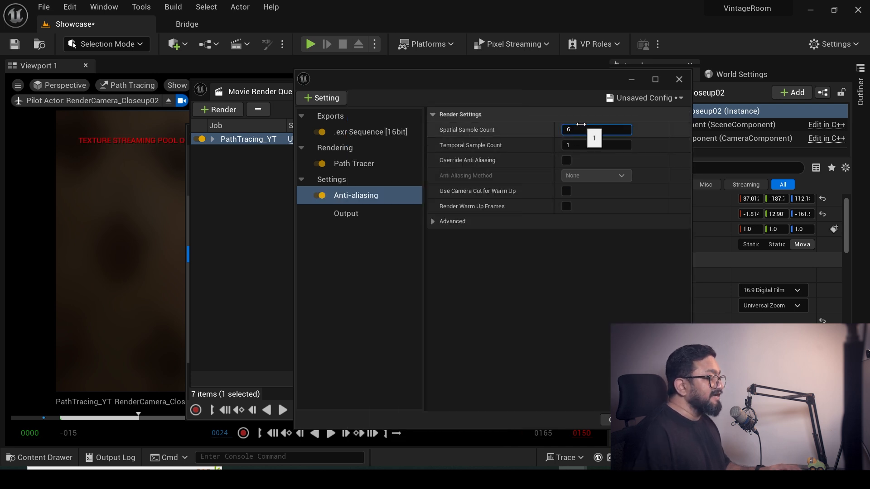
left_click(573, 146)
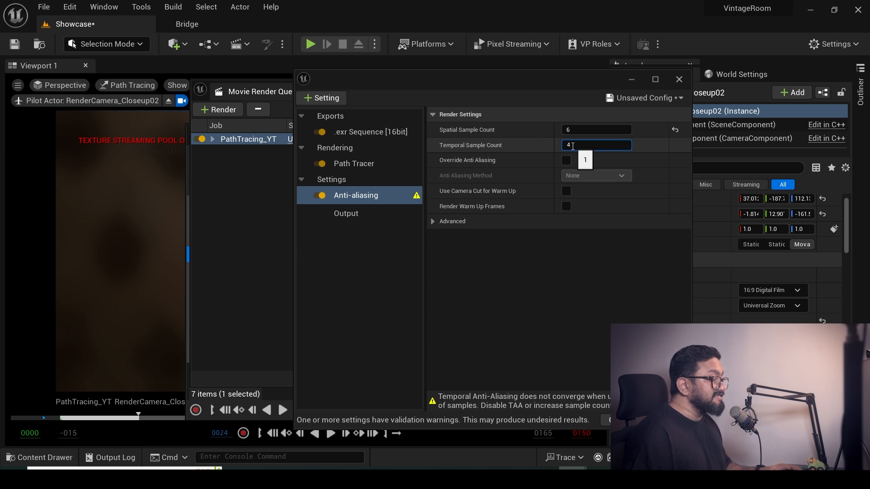
type("4")
left_click(567, 160)
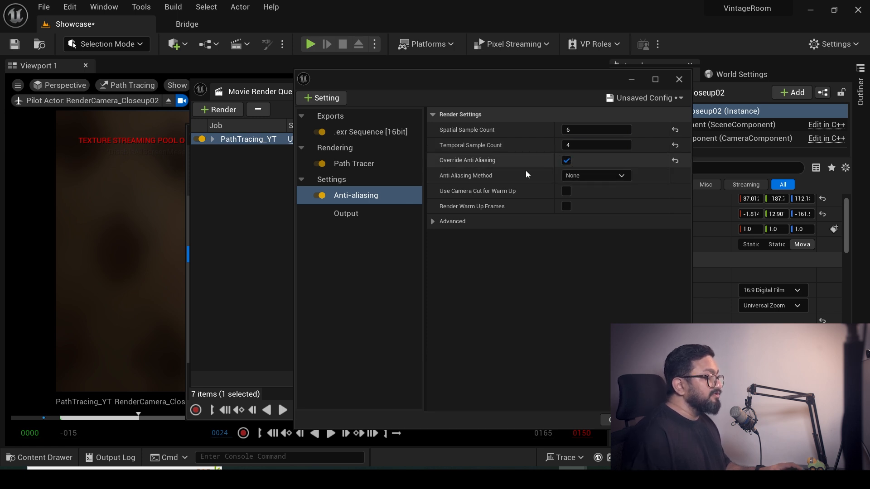
left_click(666, 420)
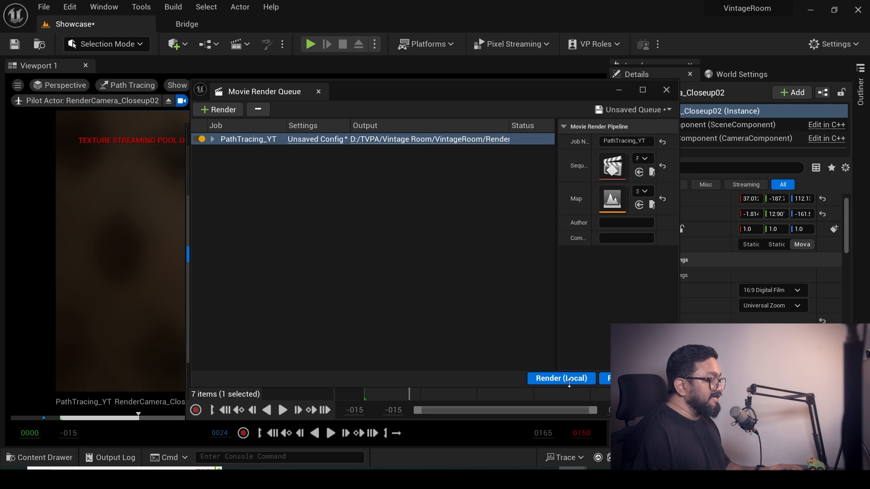